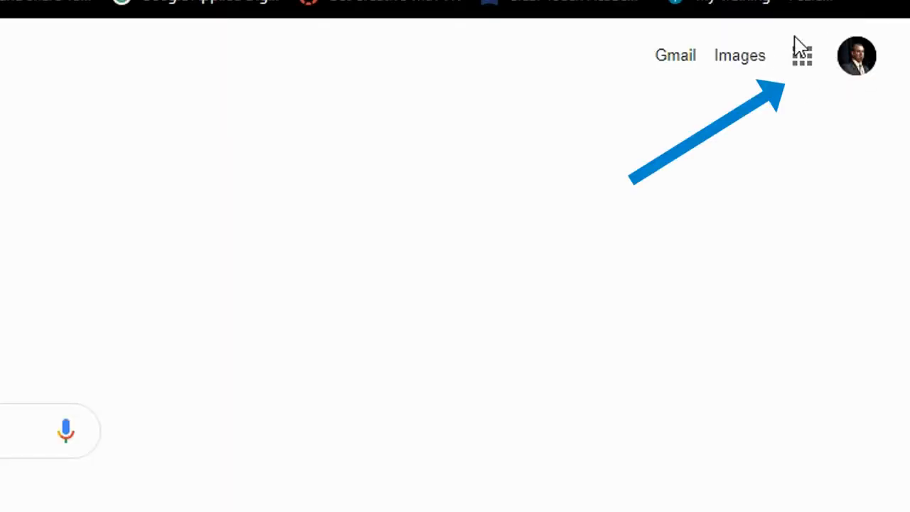
Step: Load calendar.google.com in Chrome to open Google Calendar's May 2020 month view
left_click(809, 60)
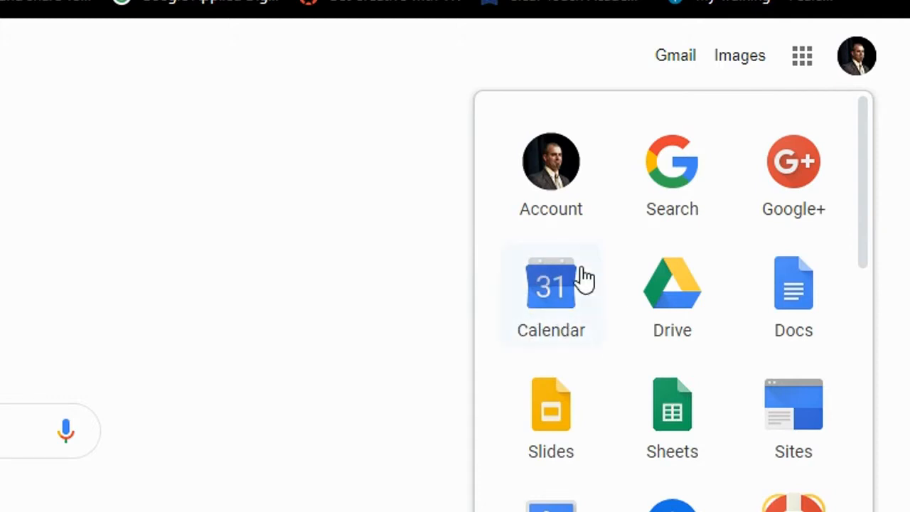
left_click(244, 51)
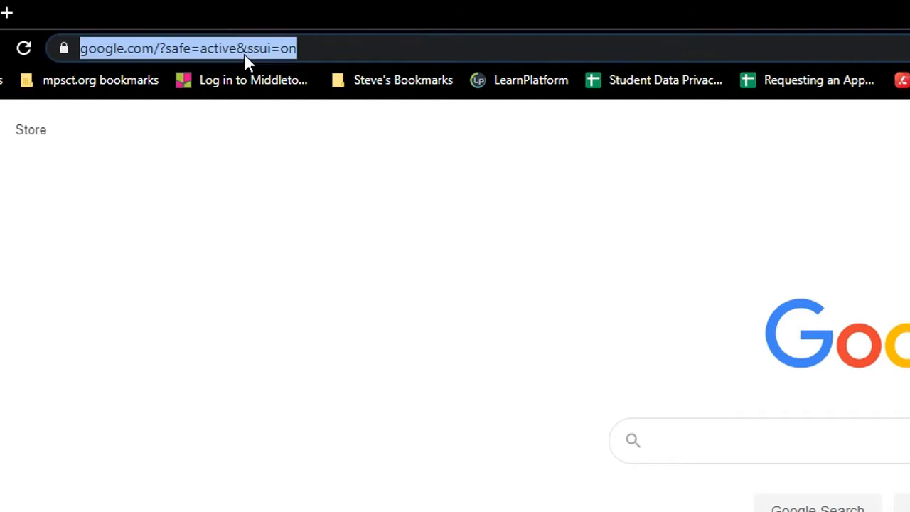
type("calenda")
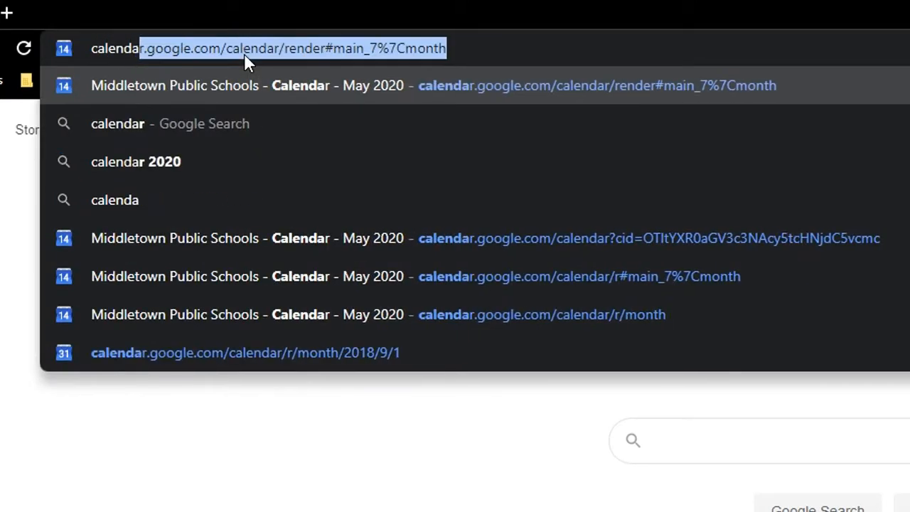
type("r.google.com")
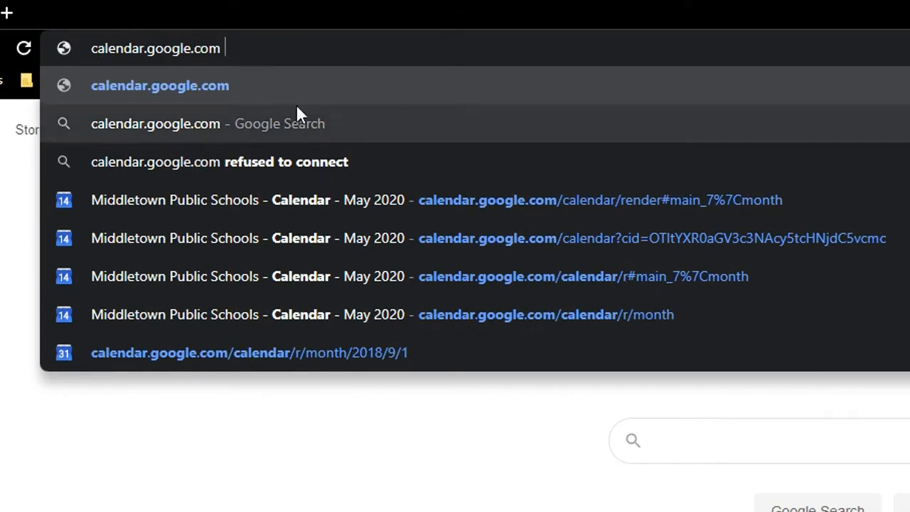
key("Return")
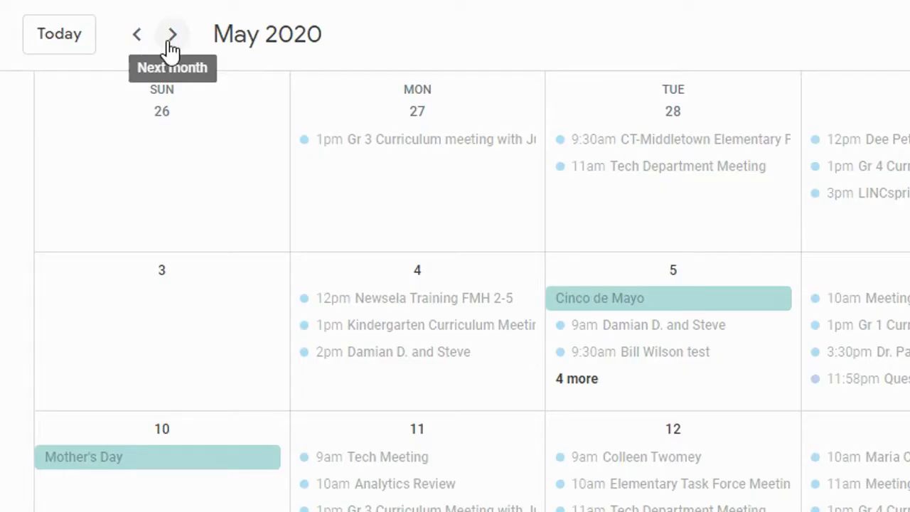
left_click(171, 50)
left_click(171, 50)
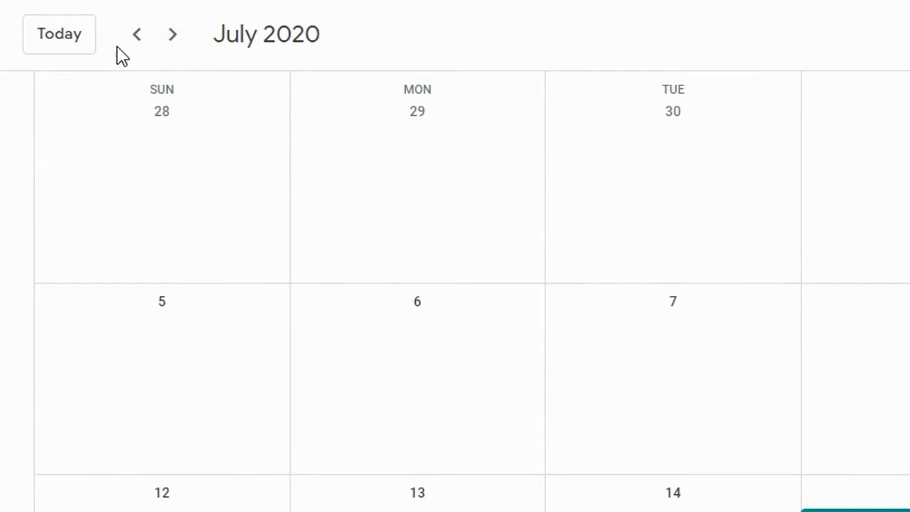
left_click(70, 41)
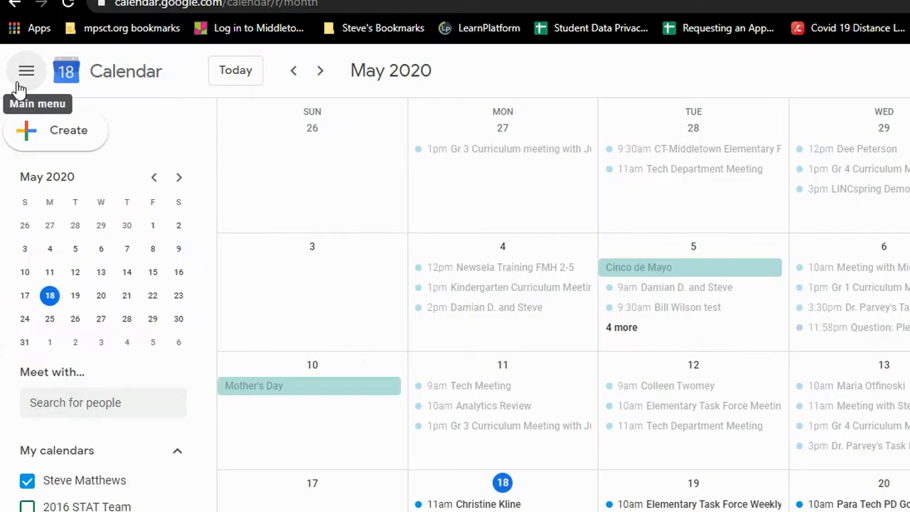
Step: Collapse and restore the side panel, then switch to the Day and Week views
left_click(23, 73)
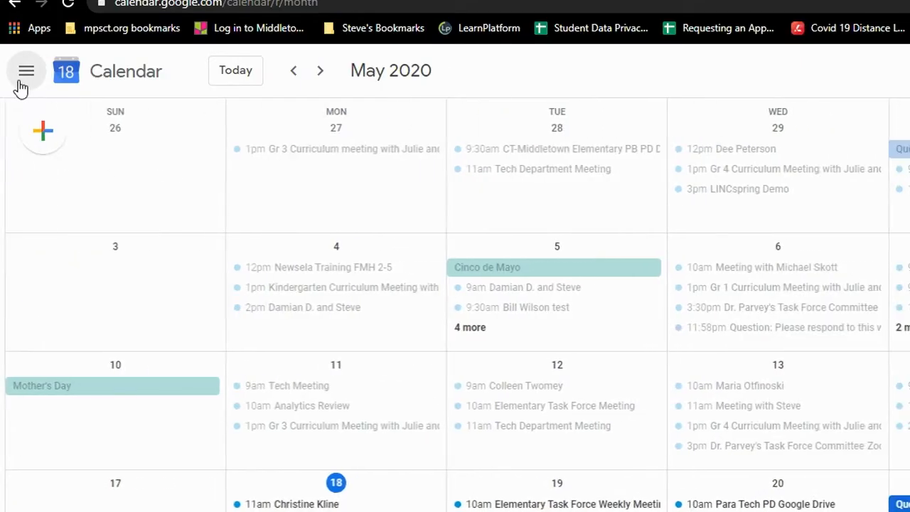
left_click(20, 85)
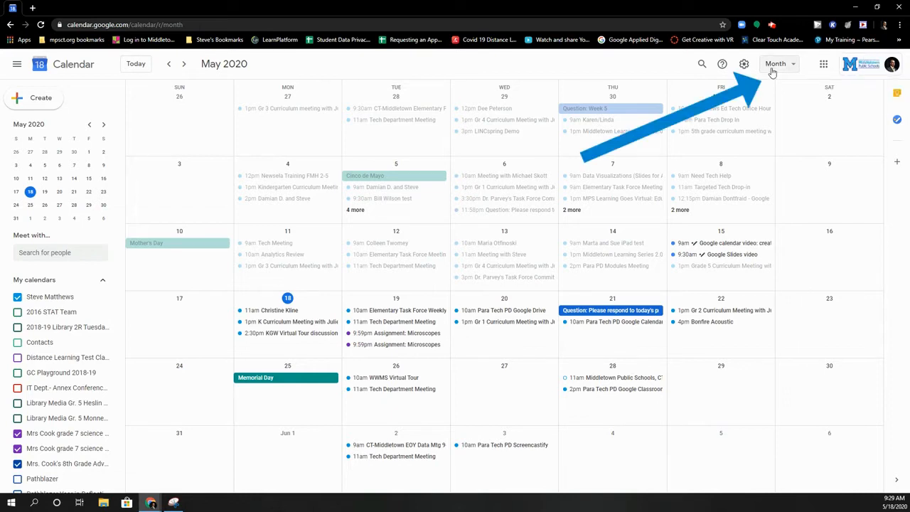
left_click(773, 68)
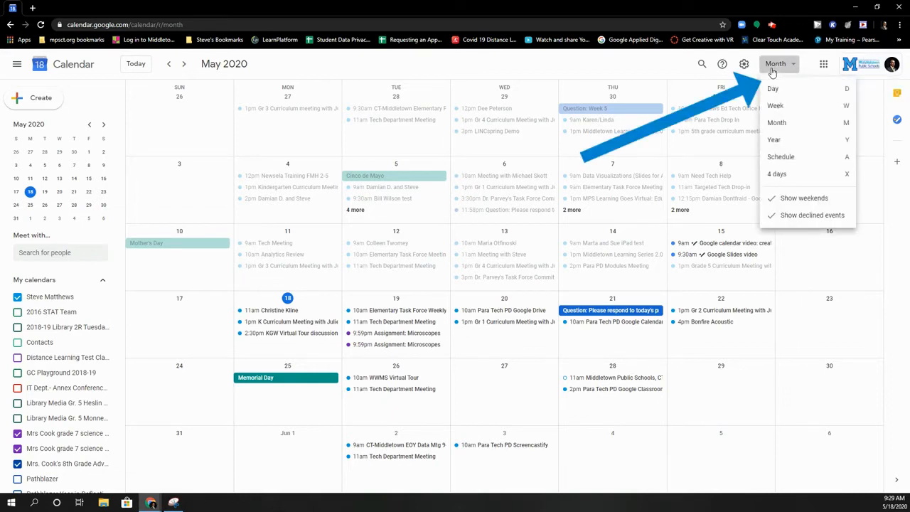
left_click(773, 89)
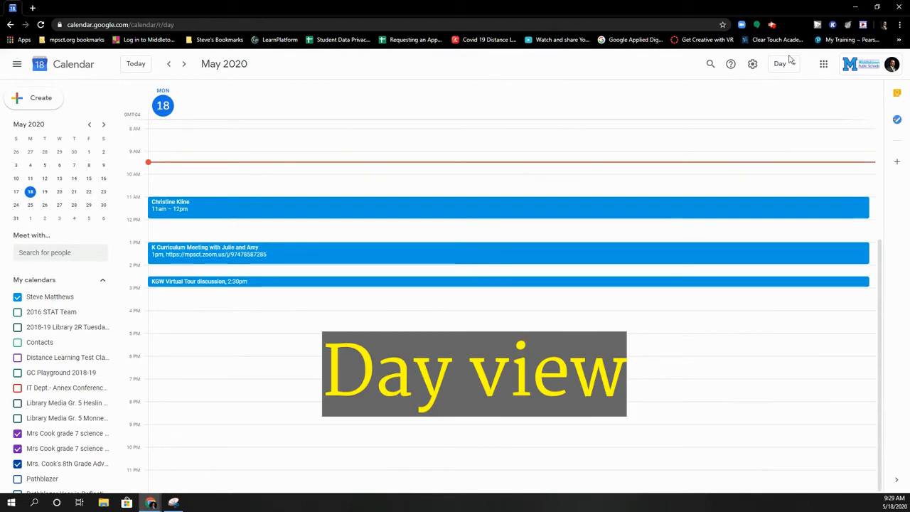
left_click(791, 65)
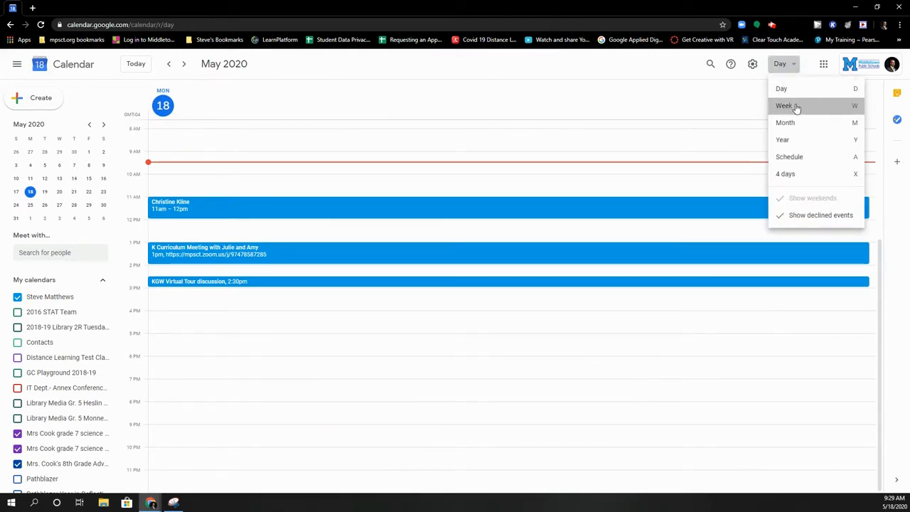
left_click(796, 107)
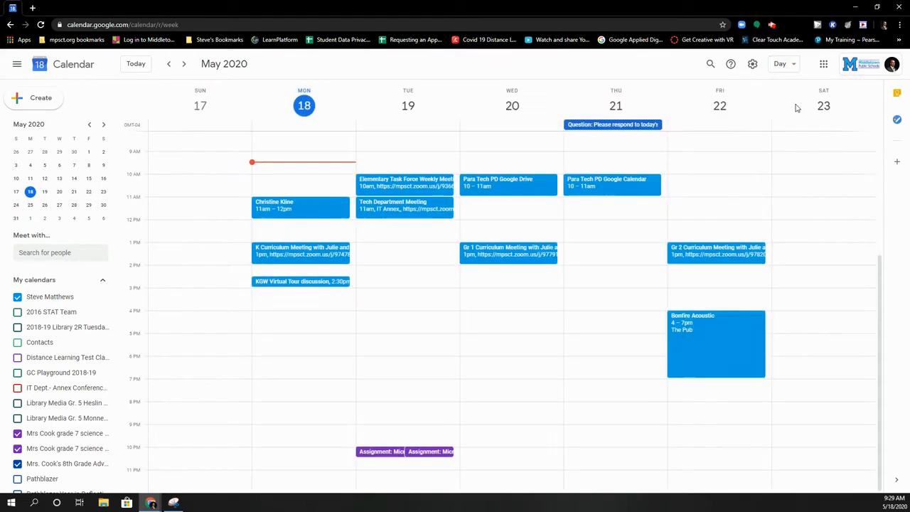
Step: Switch through Month and Year views, return to May 2020 month view, and open settings
left_click(792, 66)
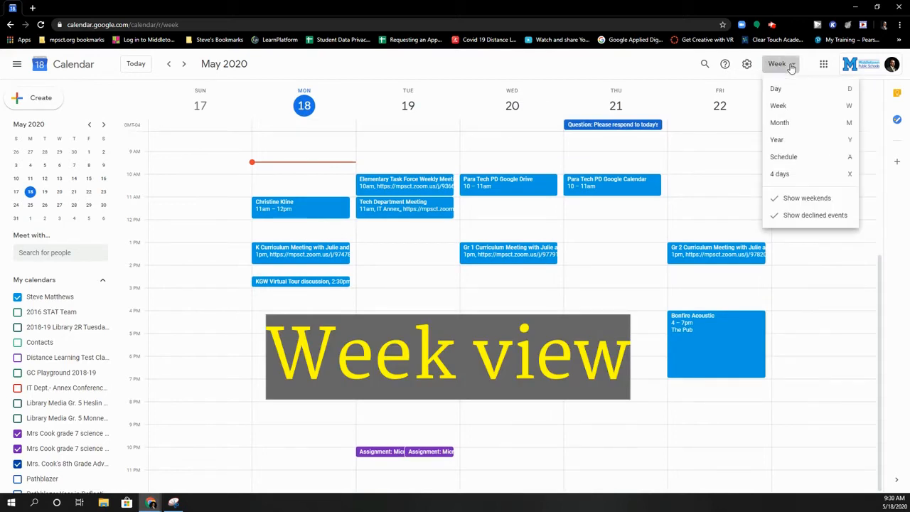
left_click(796, 125)
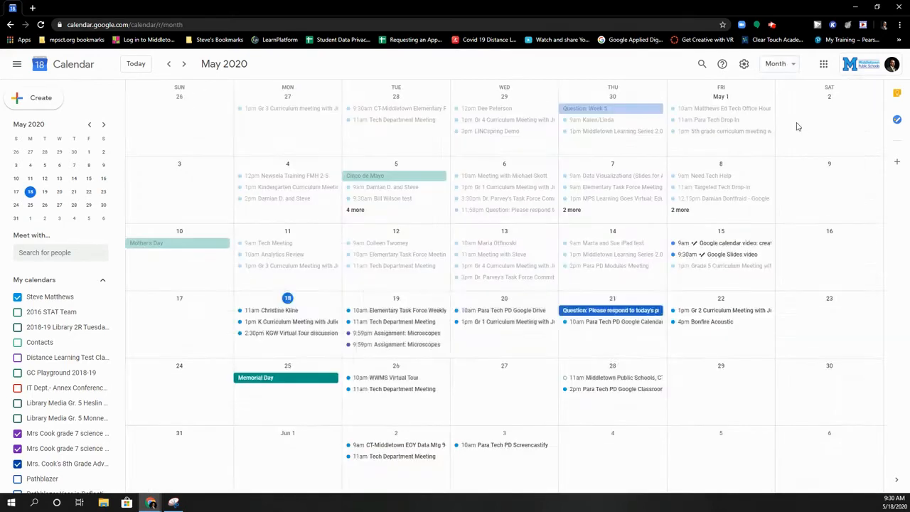
left_click(783, 64)
left_click(793, 141)
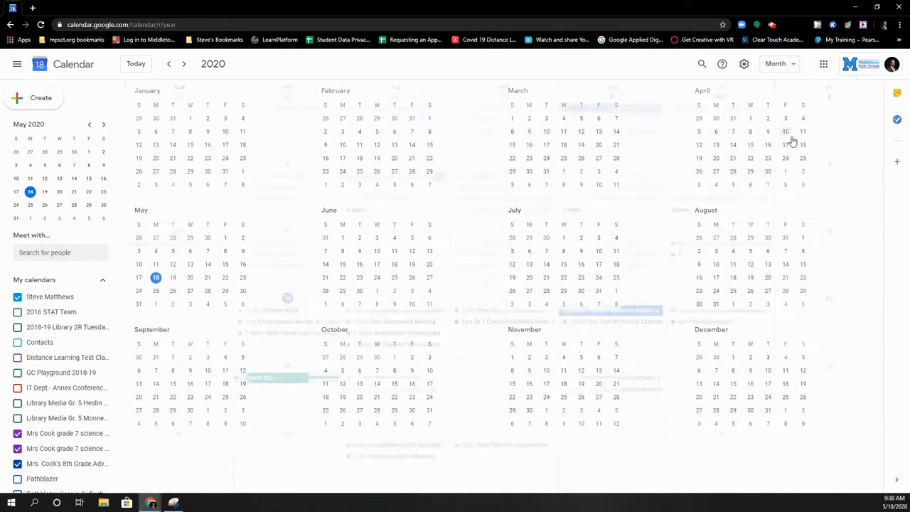
left_click(785, 65)
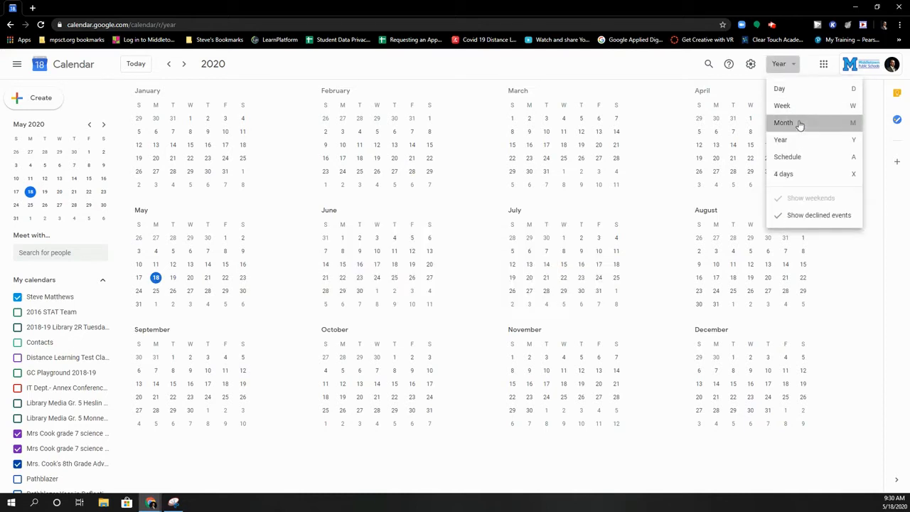
left_click(799, 124)
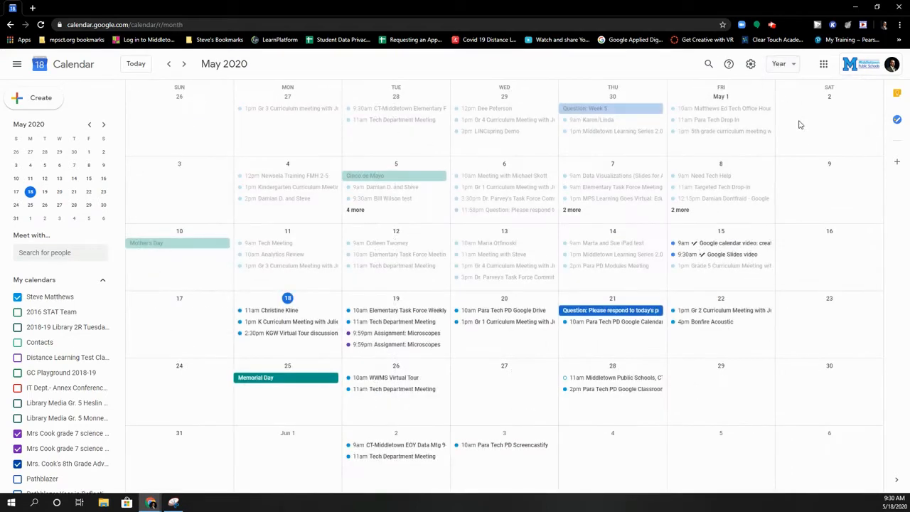
left_click(743, 66)
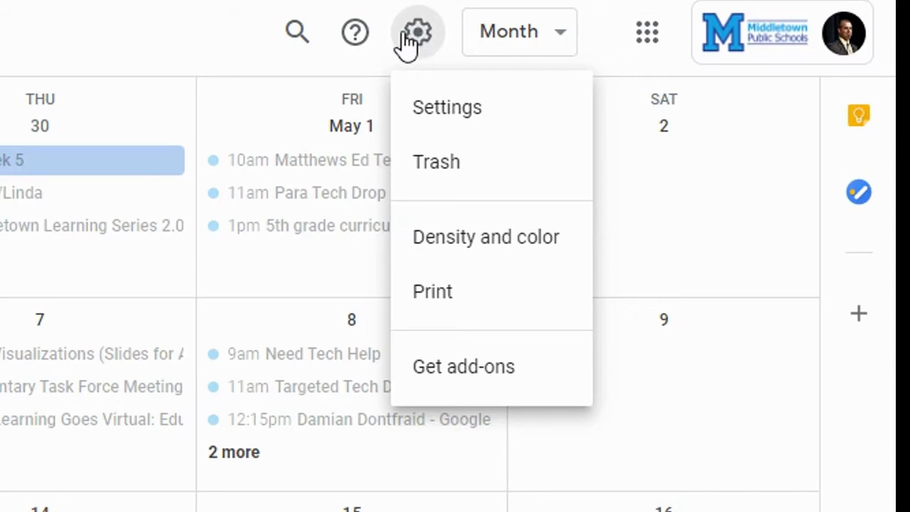
Step: Close the settings menu, then collapse and re-expand the My calendars list
left_click(328, 60)
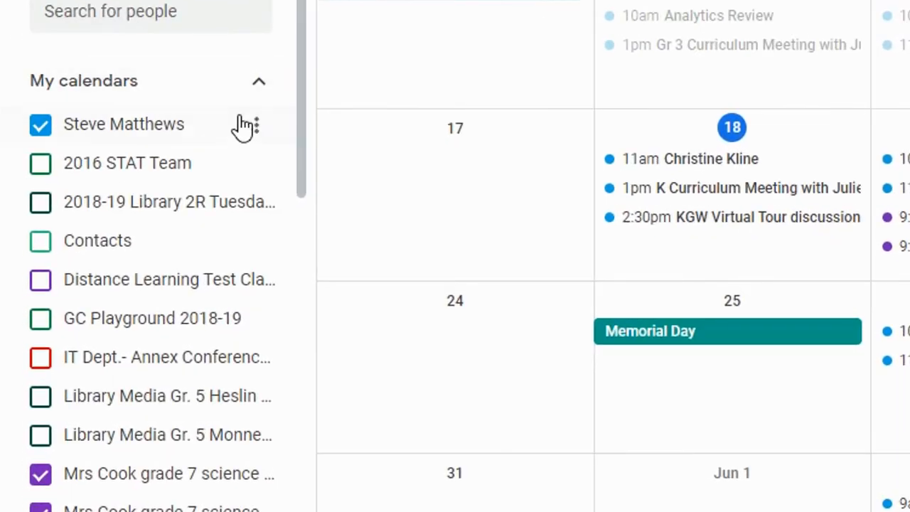
left_click(259, 91)
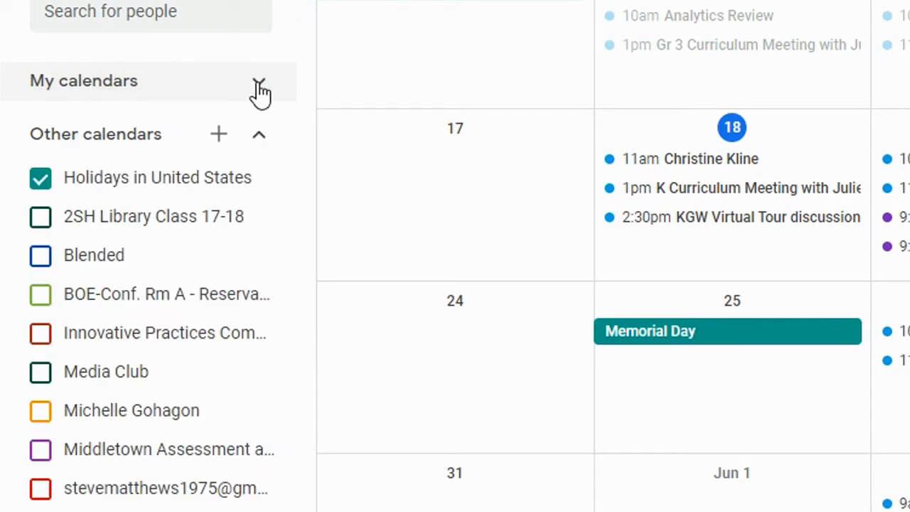
left_click(259, 91)
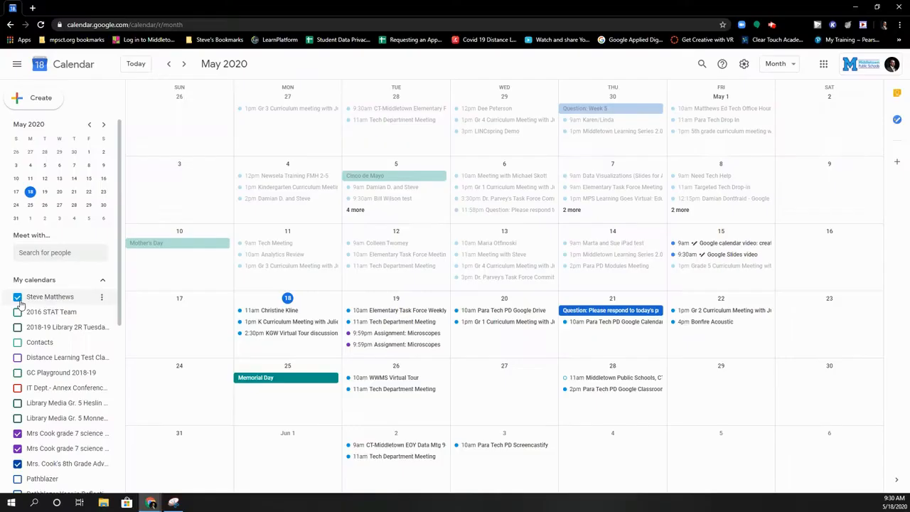
Step: Toggle the personal calendar off and on, then hide both grade 7 science calendars
left_click(18, 298)
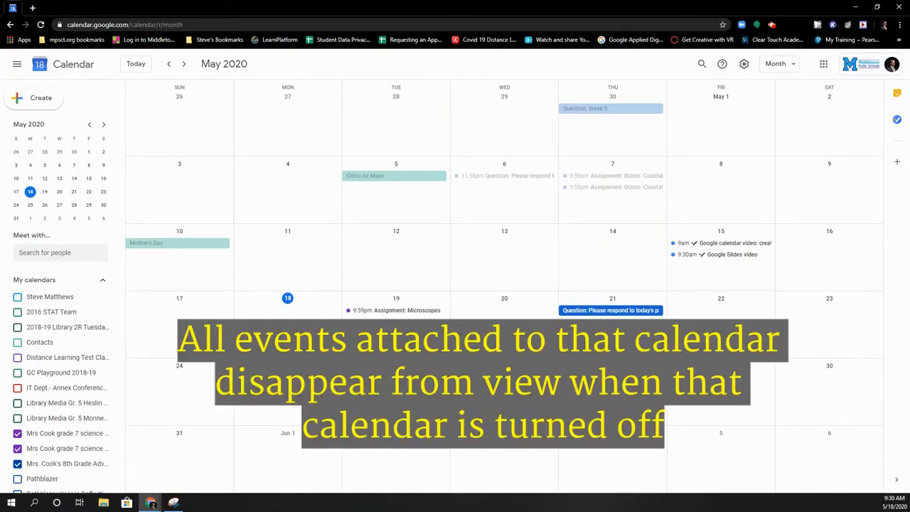
left_click(17, 297)
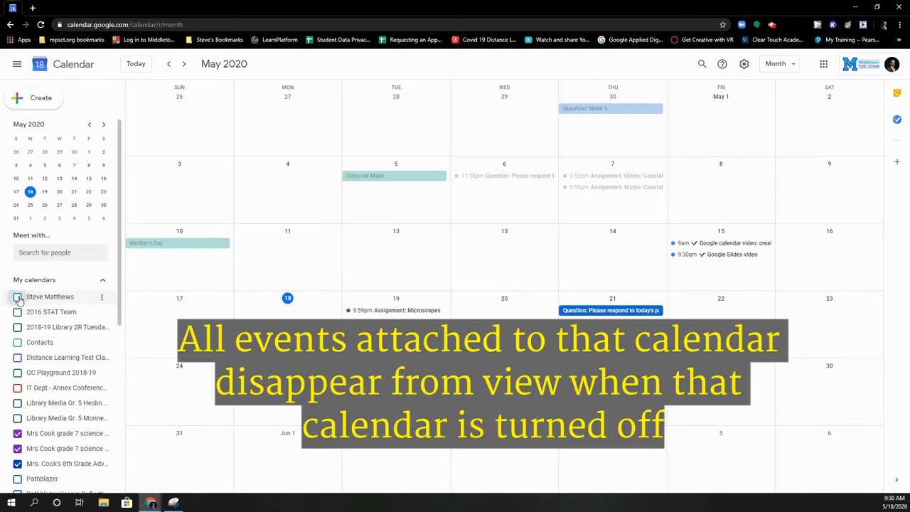
left_click(18, 435)
left_click(18, 449)
scroll(50, 398, "down", 4)
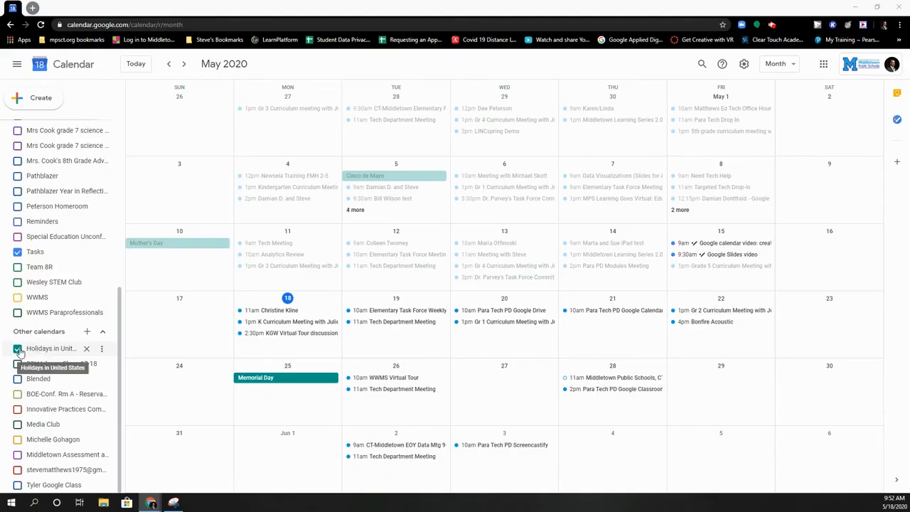
Step: Switch the Holidays in United States calendar off and back on
left_click(19, 349)
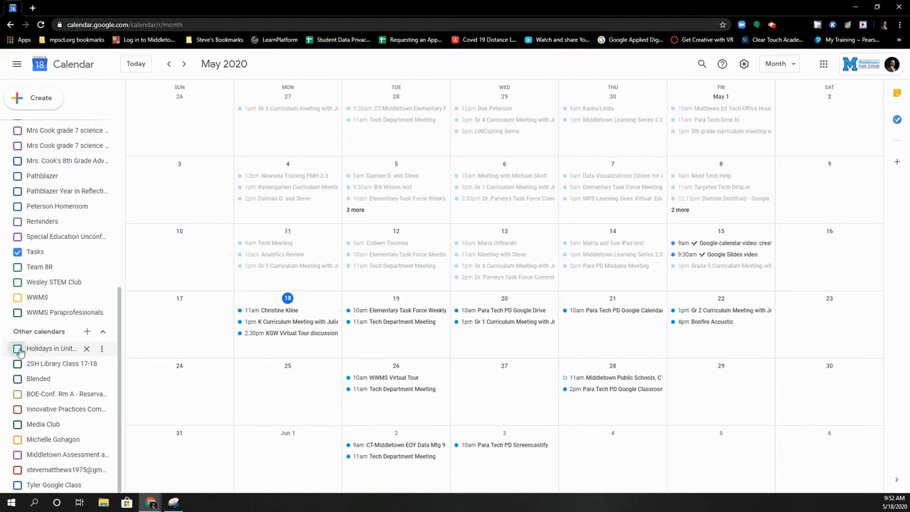
left_click(18, 349)
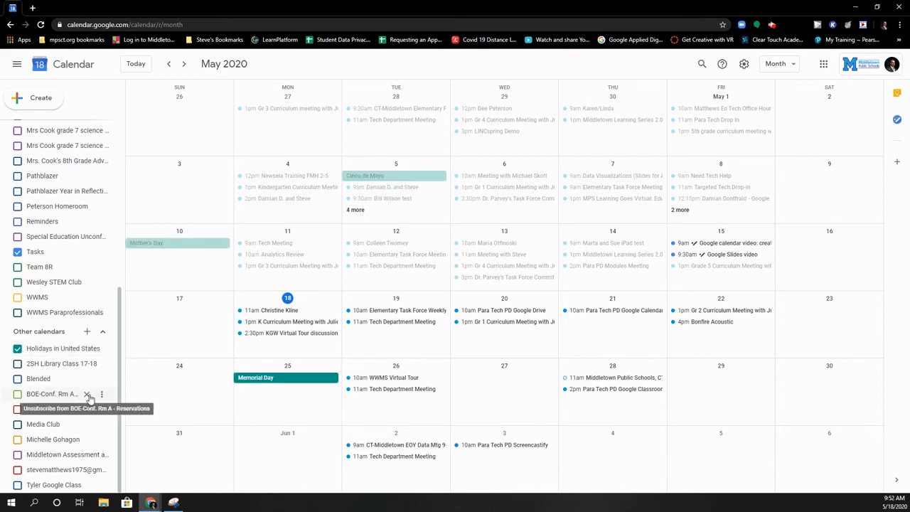
scroll(89, 398, "up", 3)
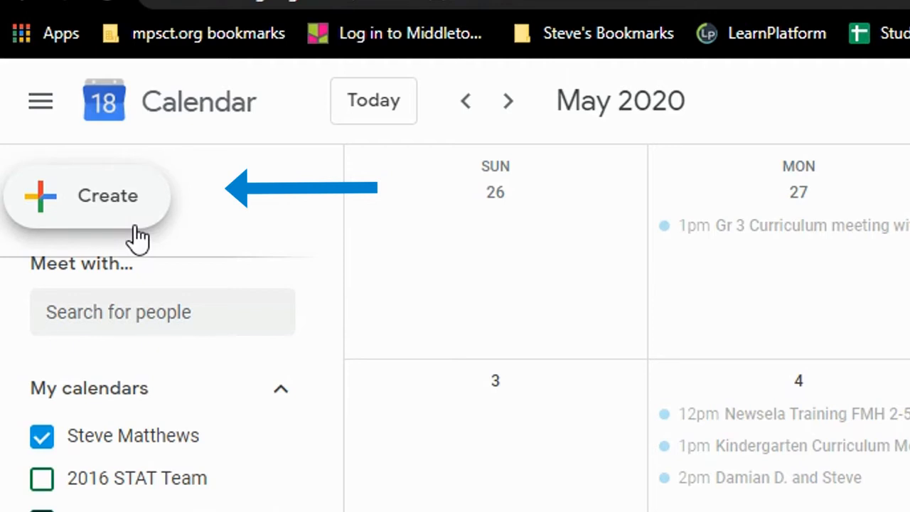
Step: Start an all-day event on May 27 titled 'Test event'
left_click(129, 204)
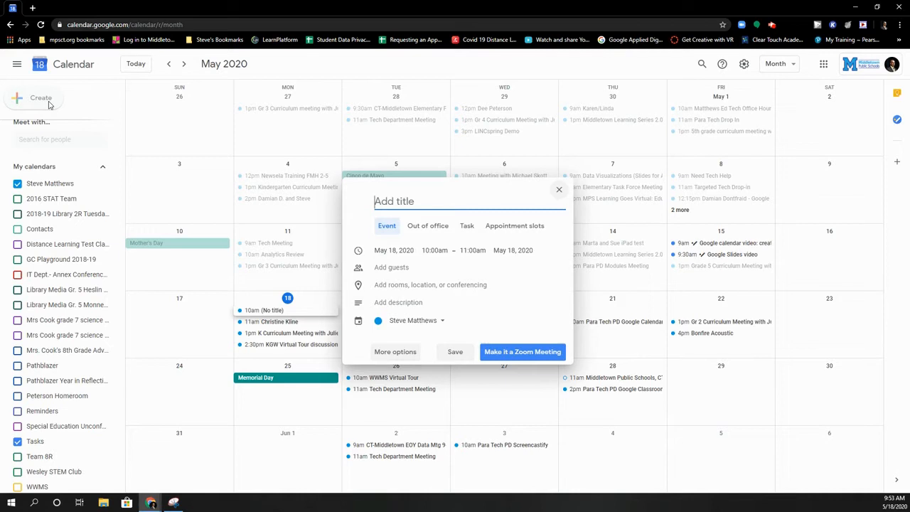
left_click(558, 191)
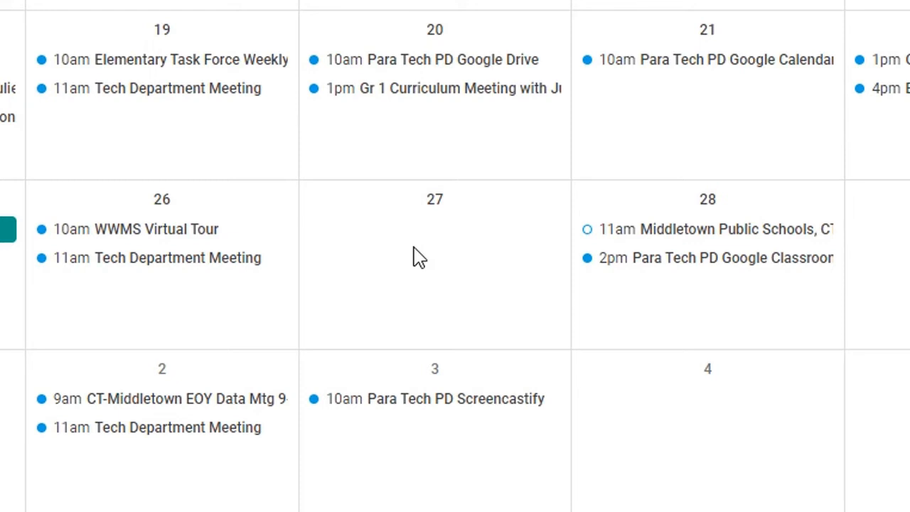
left_click(418, 257)
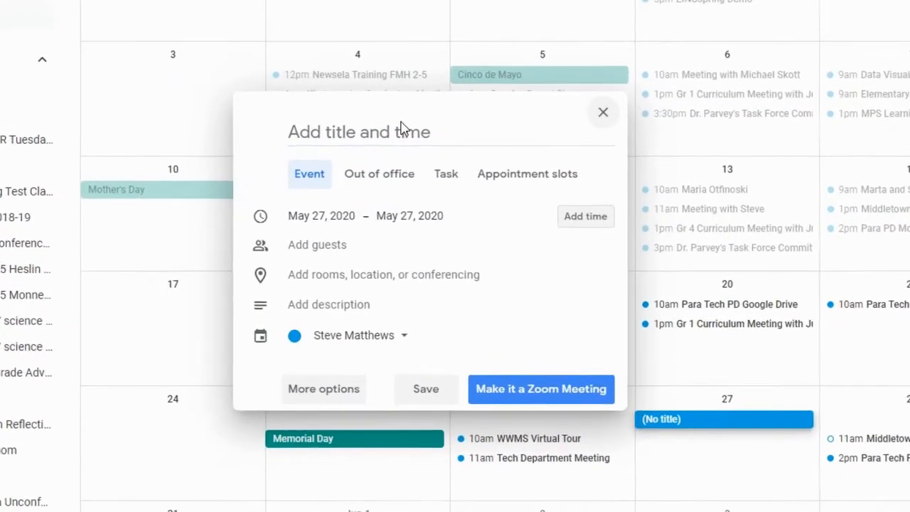
type("Test event")
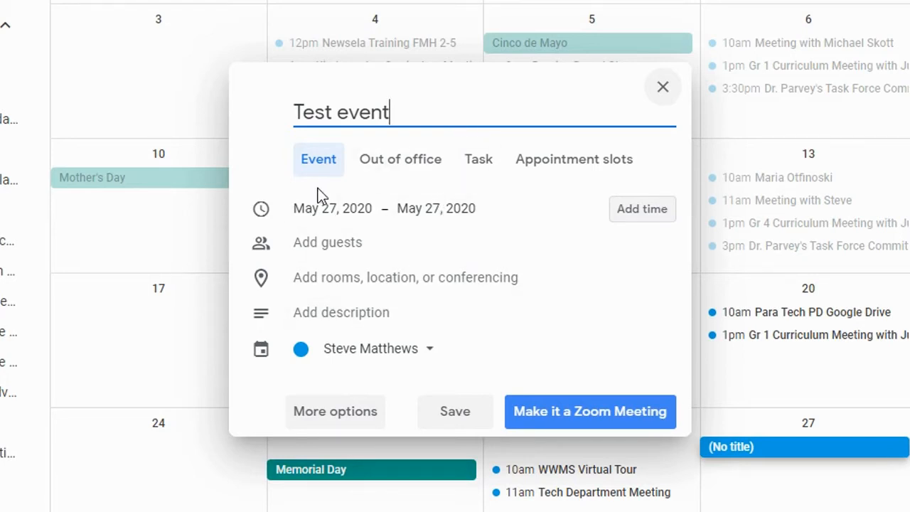
Step: Add a suggested person as a guest and open the event's full details page
left_click(411, 237)
type("99ma")
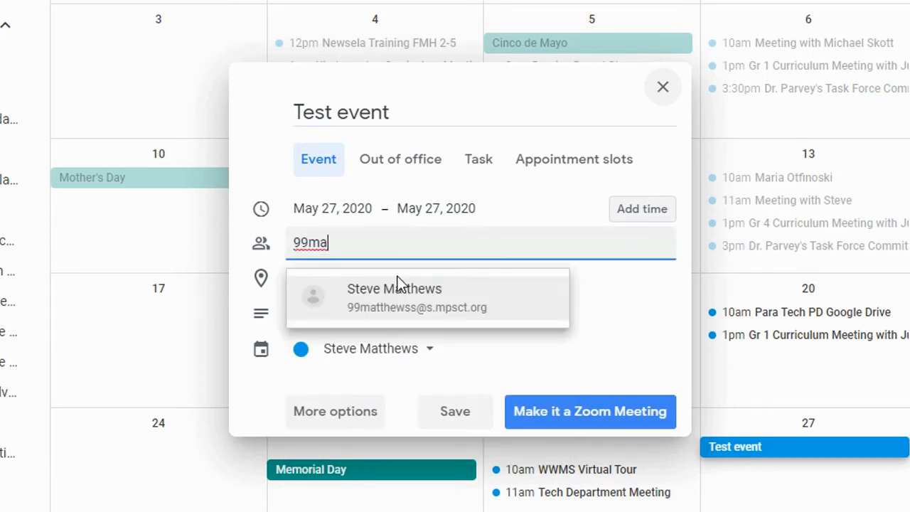
left_click(407, 296)
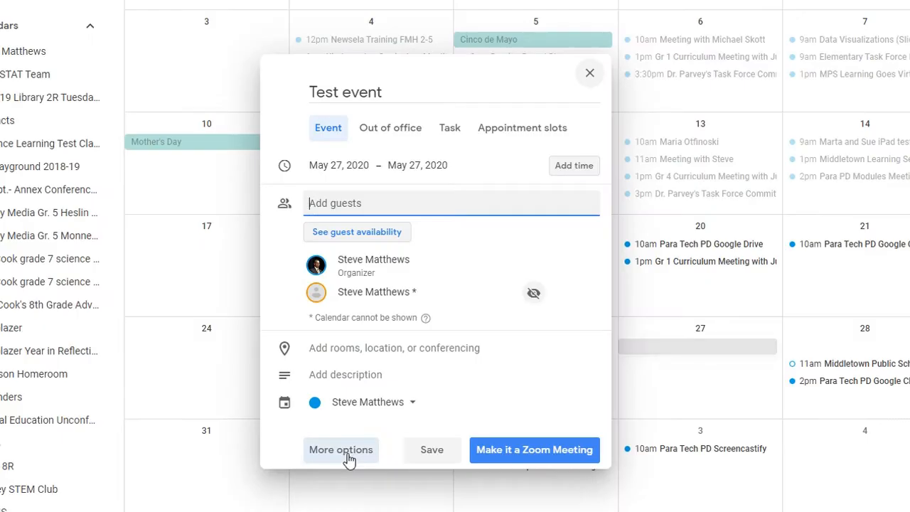
left_click(347, 456)
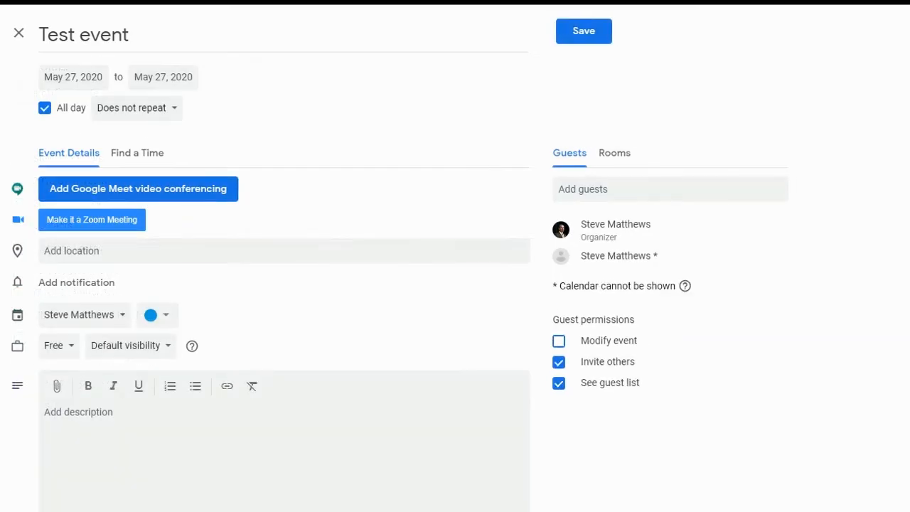
Step: Keep May 27 and change the event from all day to 12:30pm–1:00pm
left_click(71, 76)
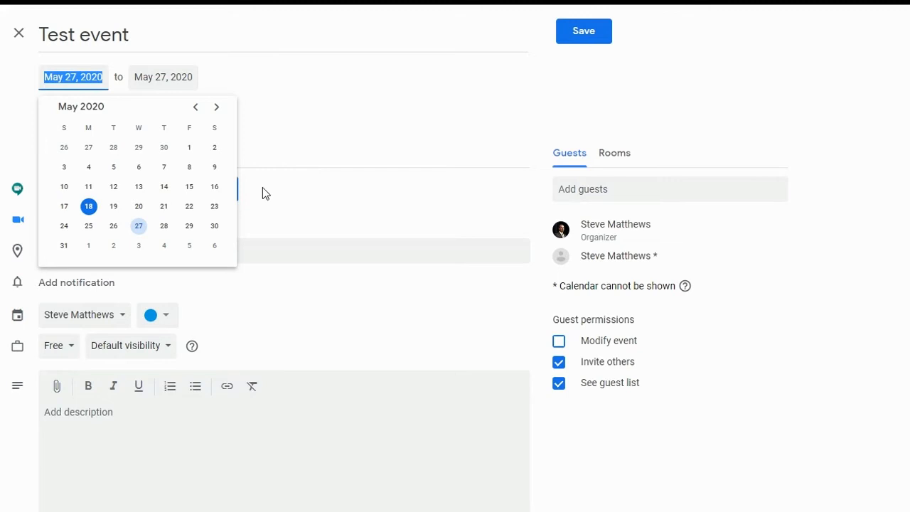
left_click(233, 77)
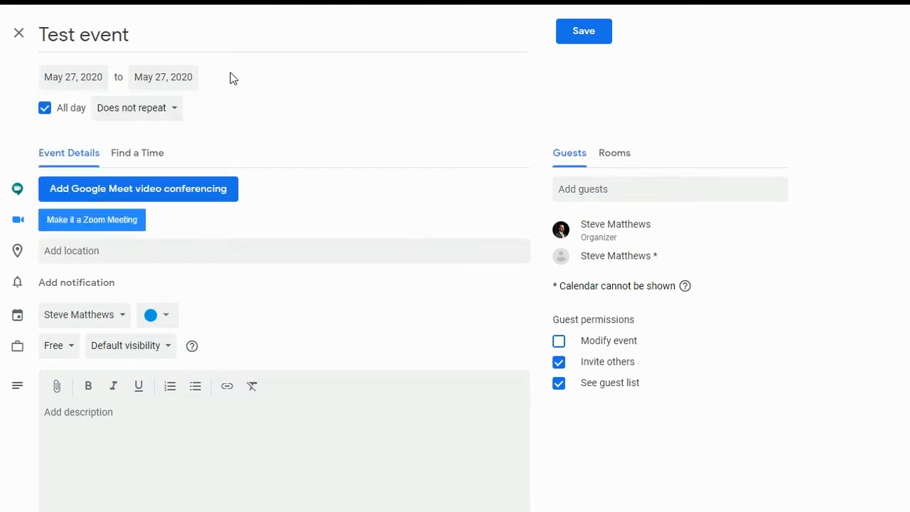
left_click(45, 116)
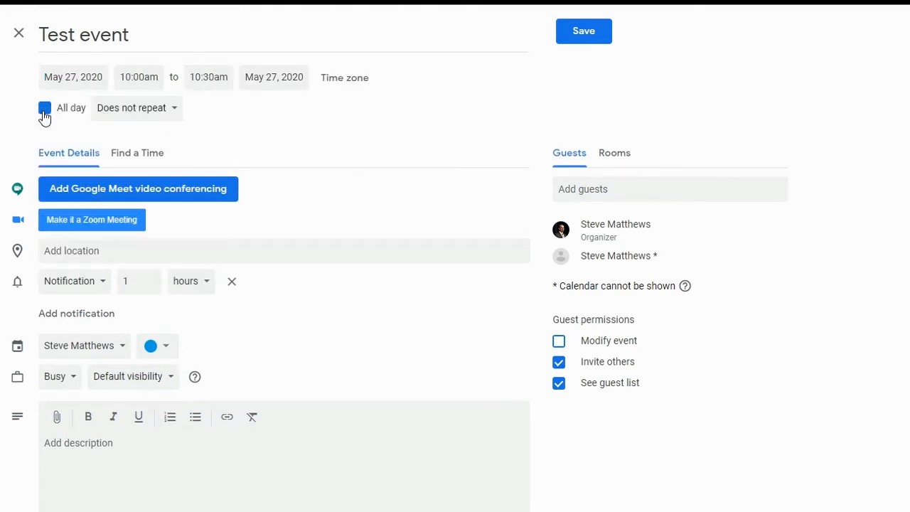
left_click(148, 79)
scroll(190, 167, "down", 4)
left_click(148, 174)
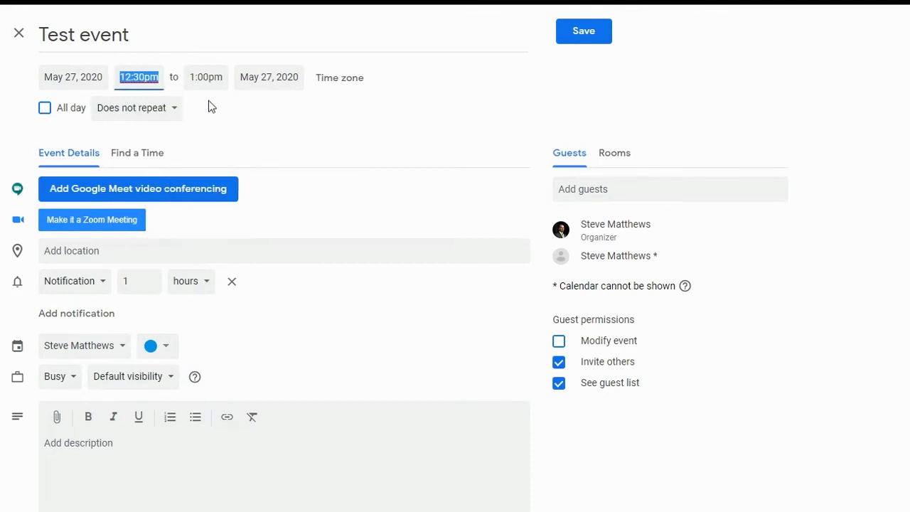
left_click(233, 116)
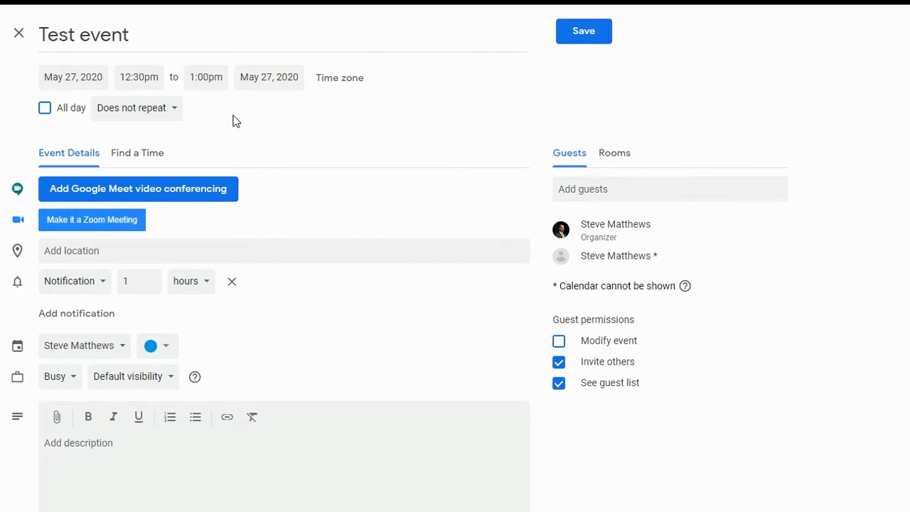
Step: Try a custom repeat every 2 weeks on Mondays, then cancel so it doesn't repeat
left_click(174, 111)
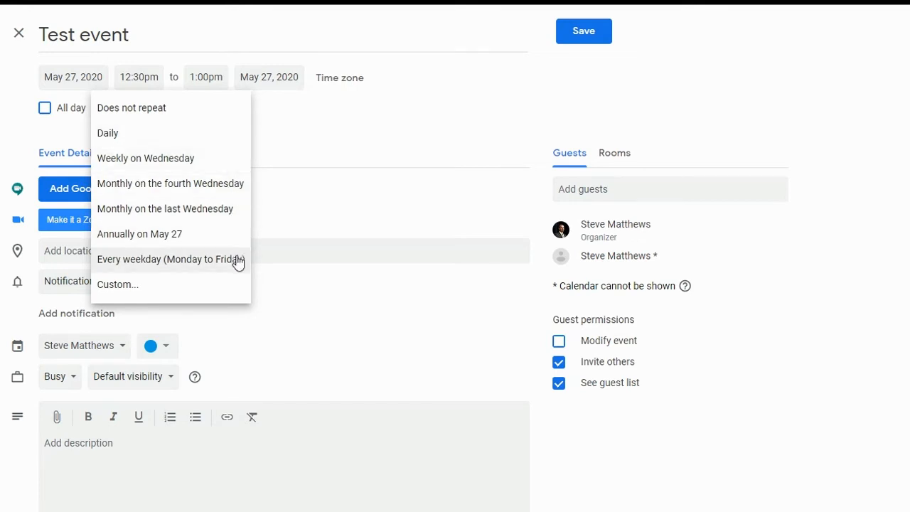
left_click(128, 292)
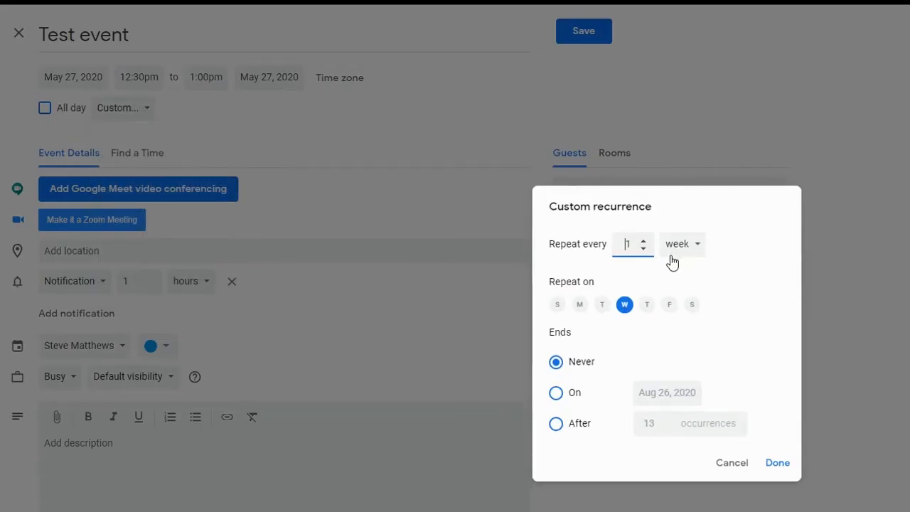
left_click(647, 240)
left_click(580, 305)
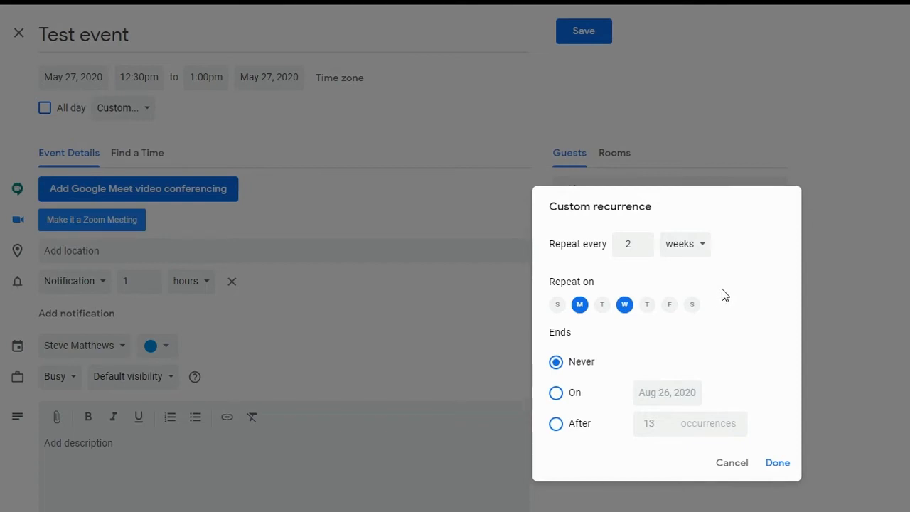
left_click(736, 464)
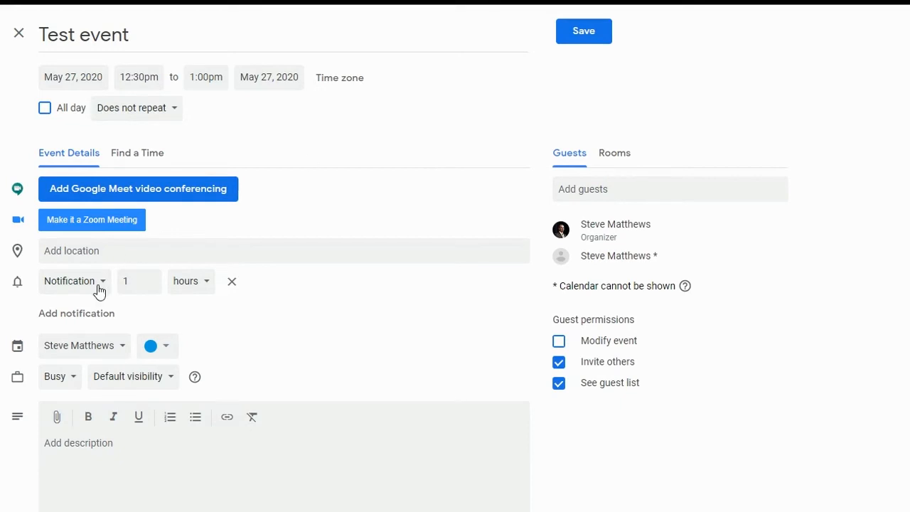
left_click(94, 253)
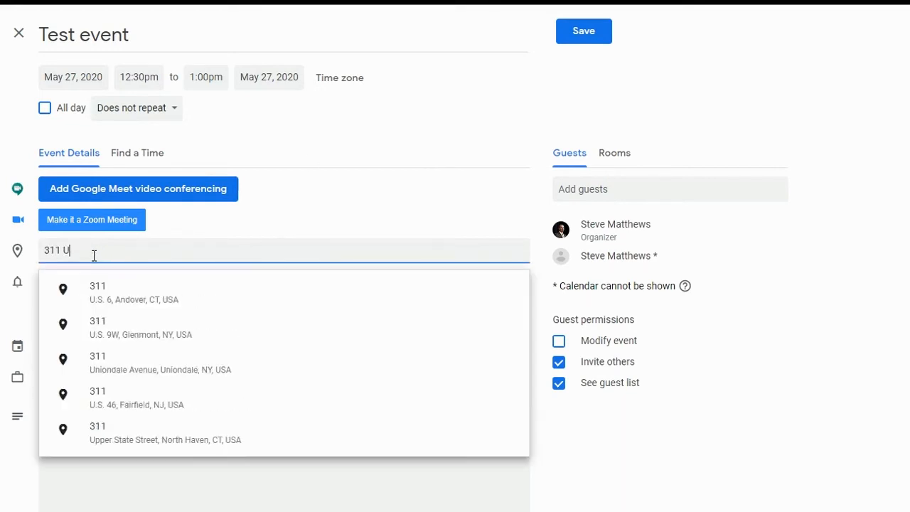
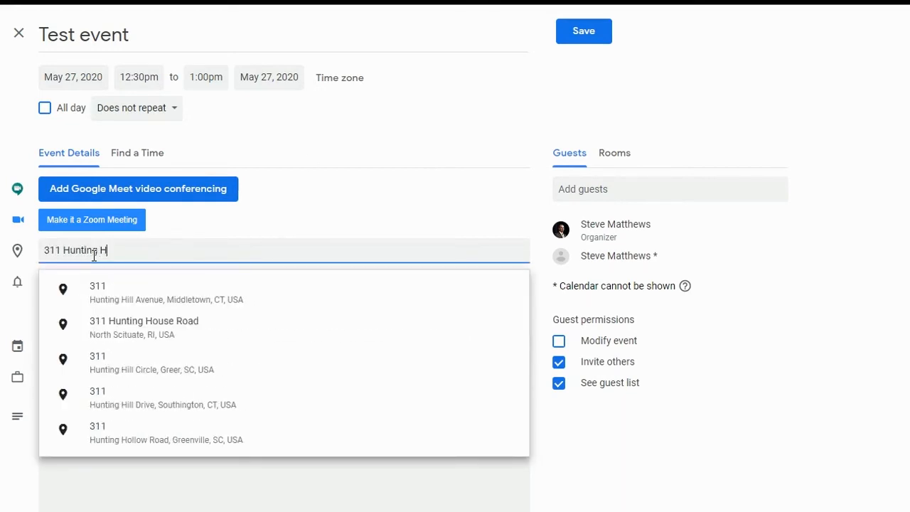
left_click(102, 286)
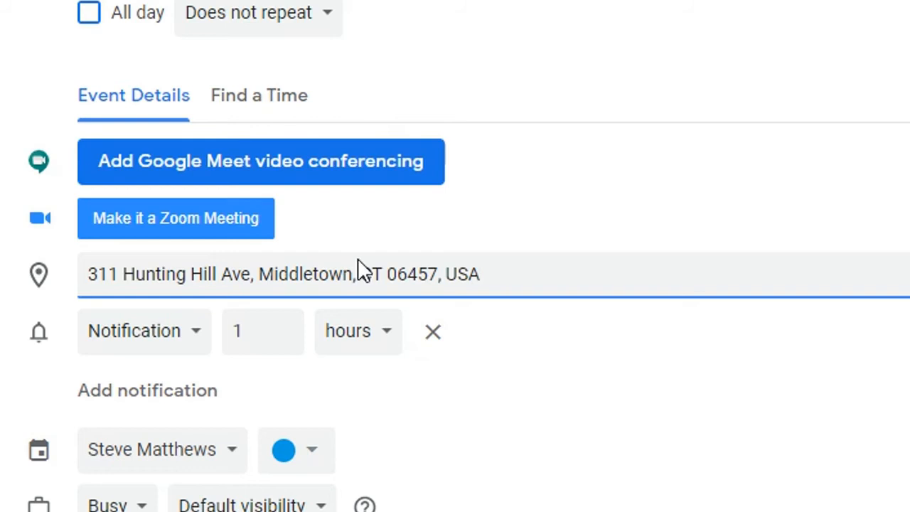
left_click(264, 176)
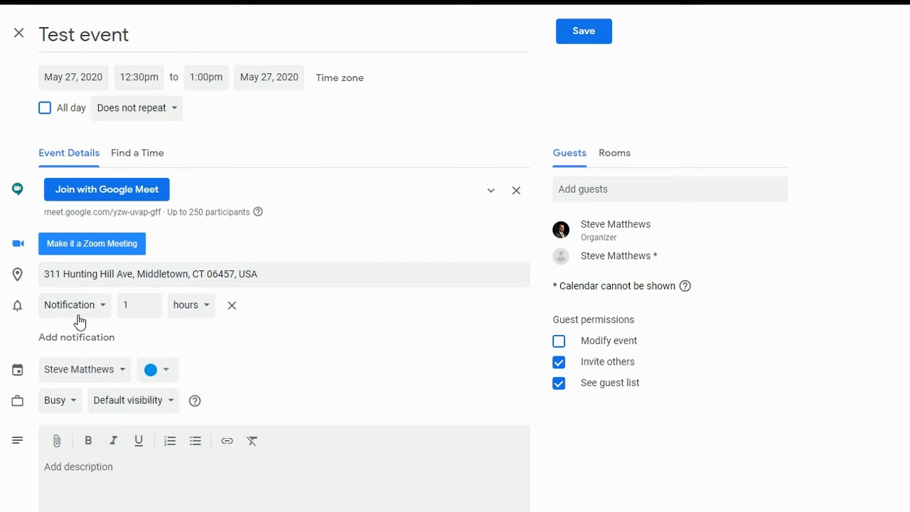
left_click(176, 392)
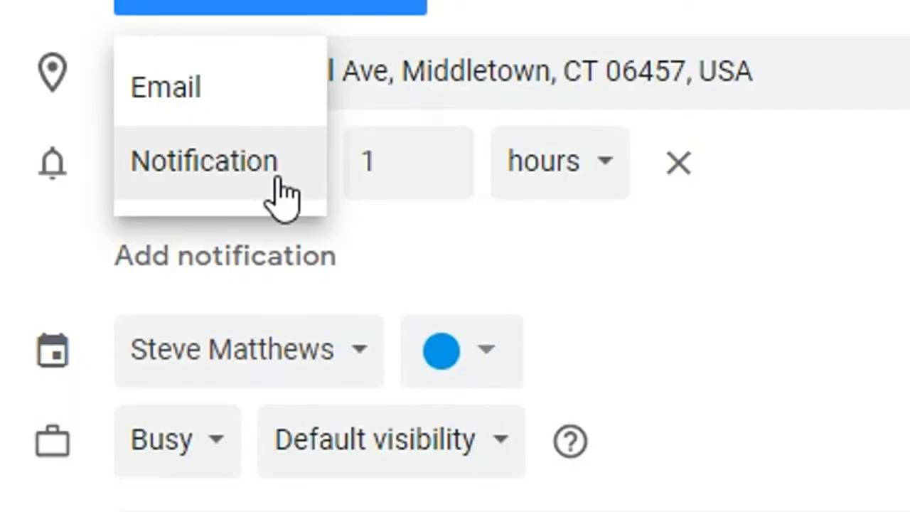
left_click(279, 196)
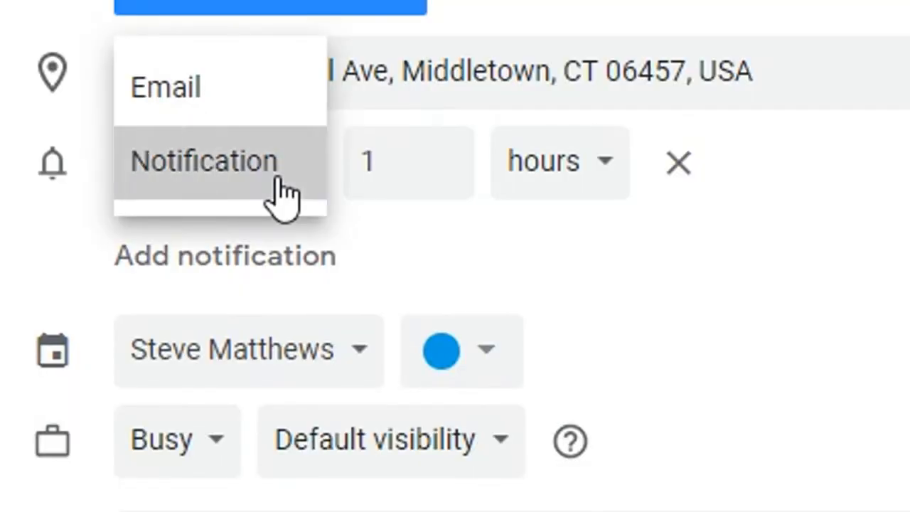
left_click(590, 165)
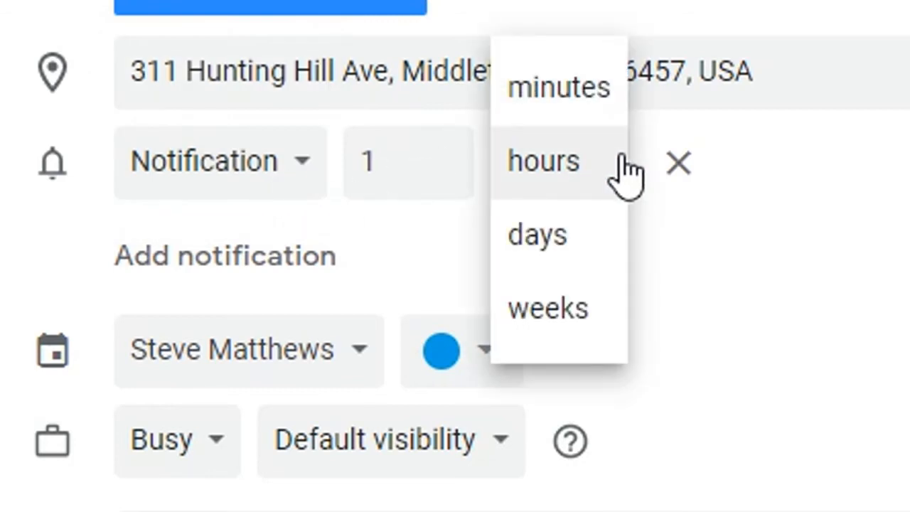
left_click(568, 186)
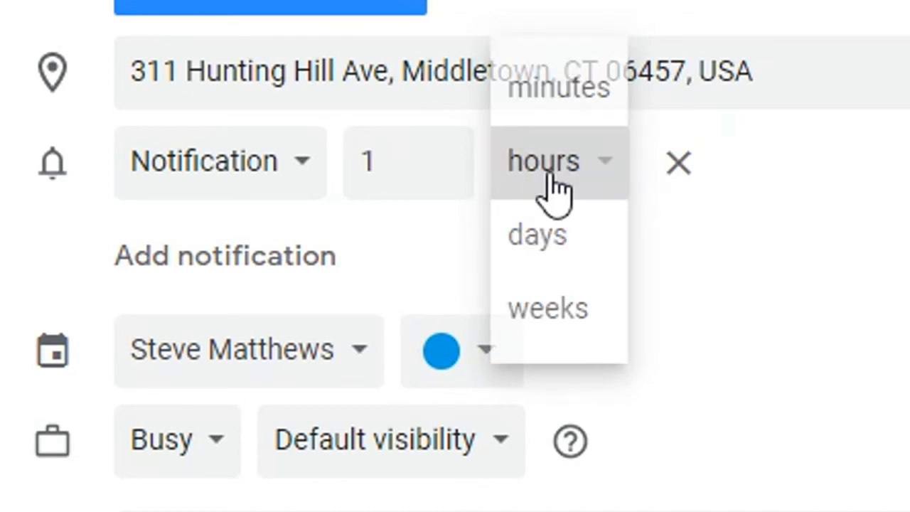
left_click(99, 433)
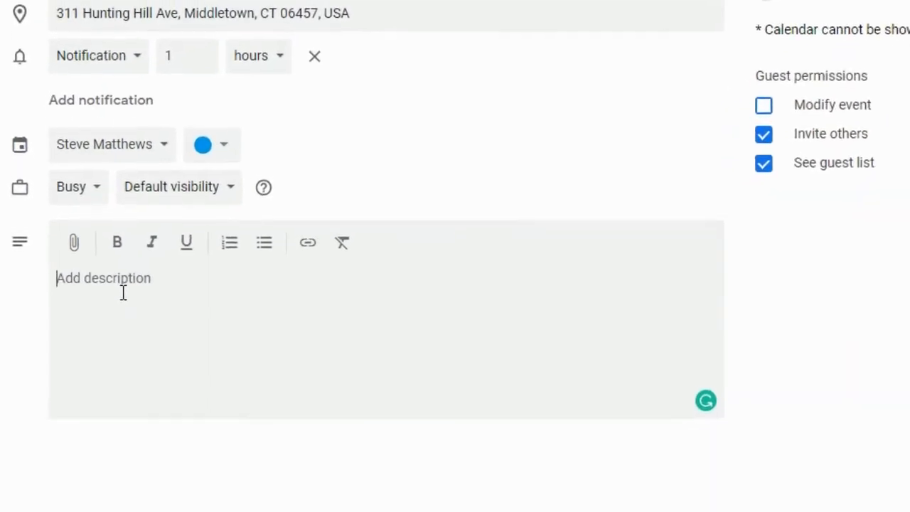
Step: Add the description 'Come to my event!' and leave guests unable to modify the event
type("Come to my eve")
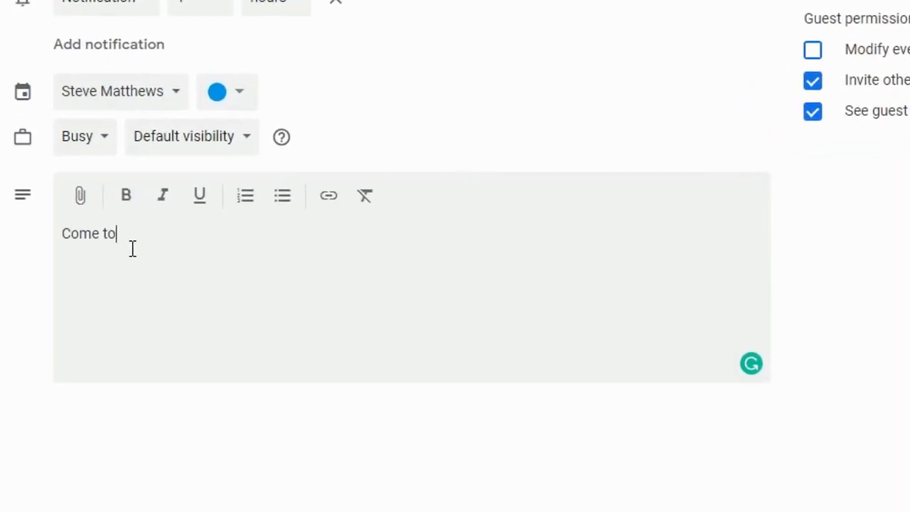
type("nt!")
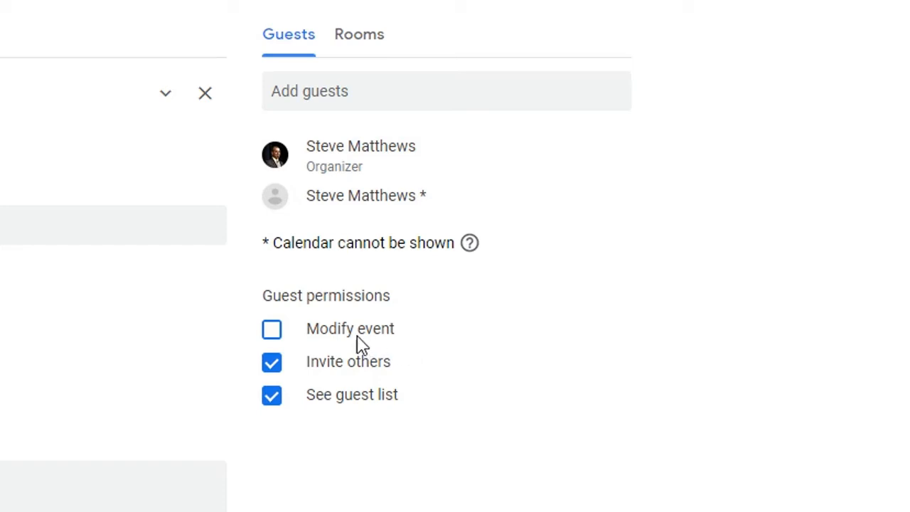
left_click(274, 332)
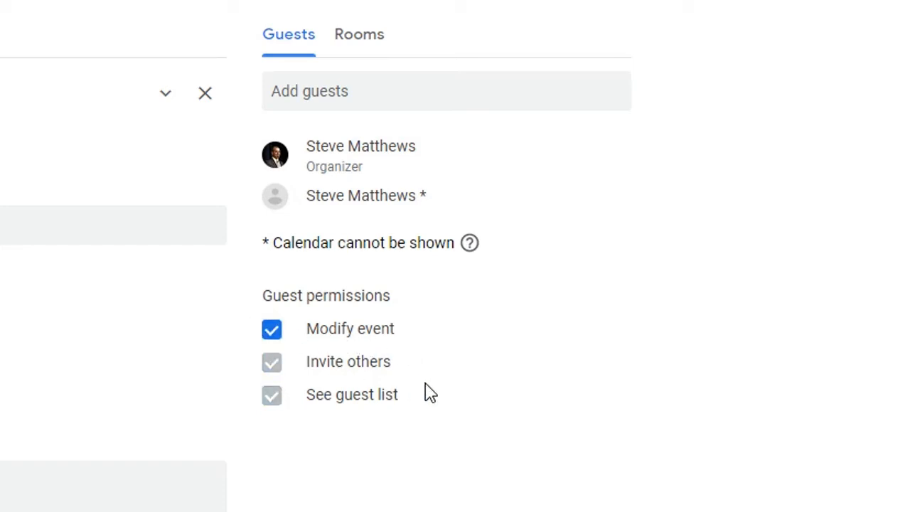
left_click(272, 335)
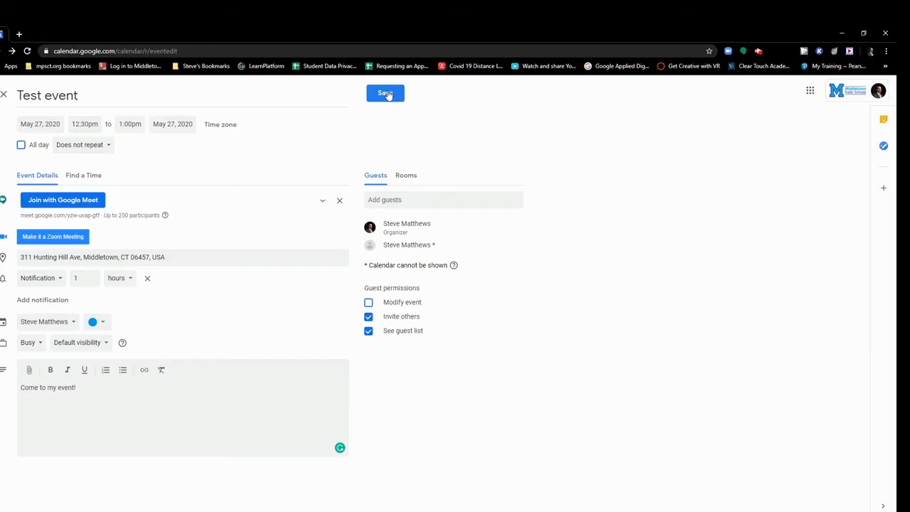
Step: Save 'Test event' and send the invitation emails to its guests
left_click(387, 94)
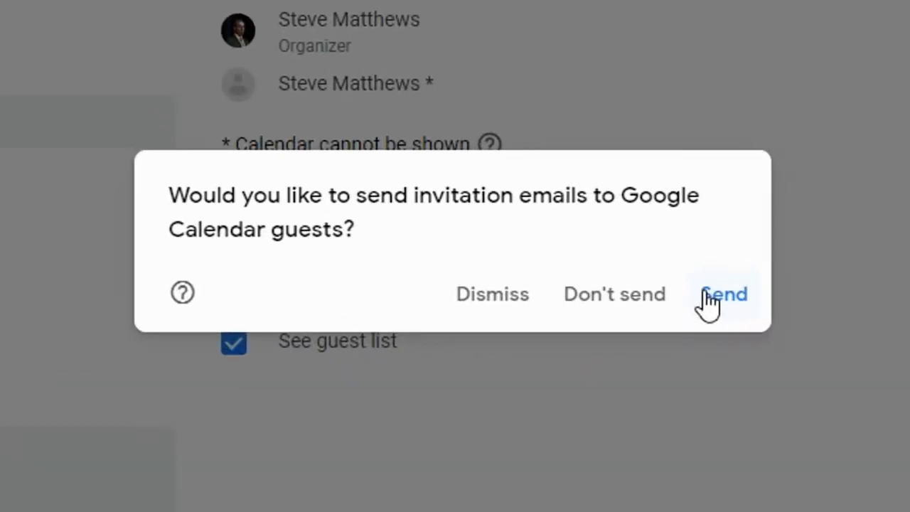
left_click(706, 297)
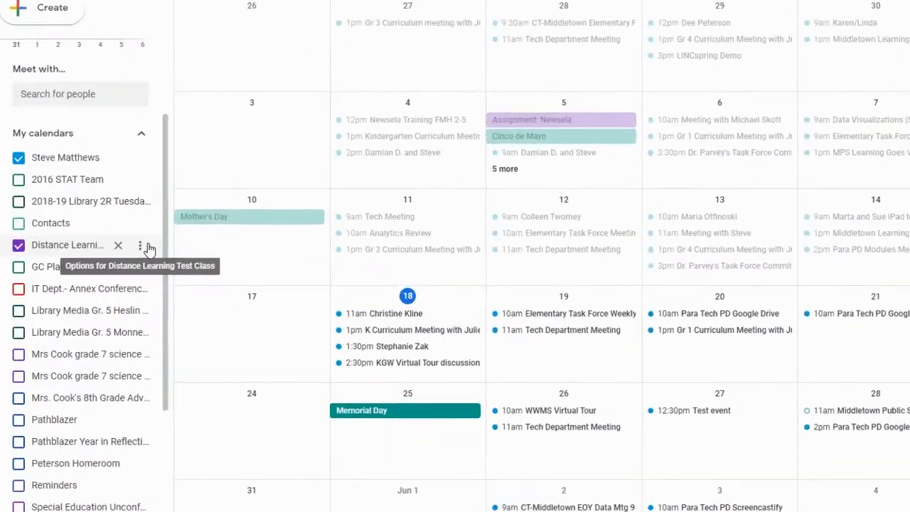
Step: Copy the Distance Learning Test Class calendar's shareable link from its settings and sharing page
left_click(140, 244)
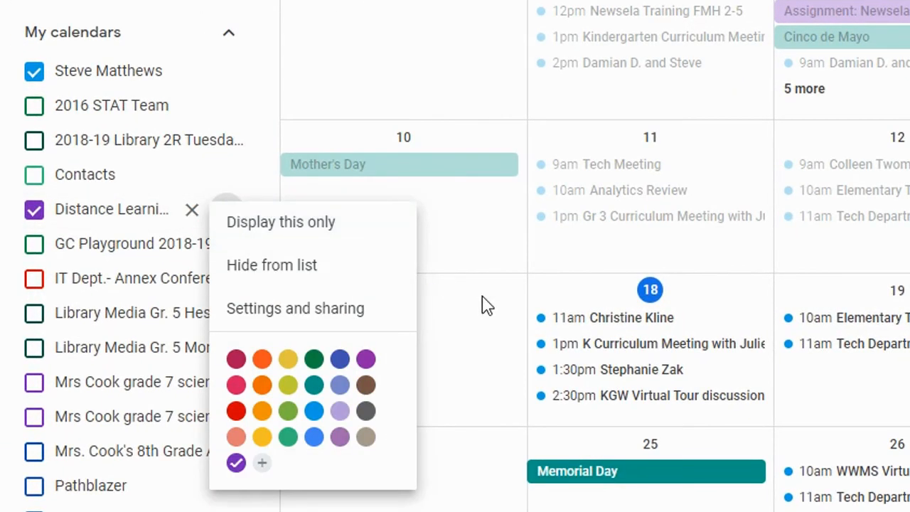
left_click(302, 318)
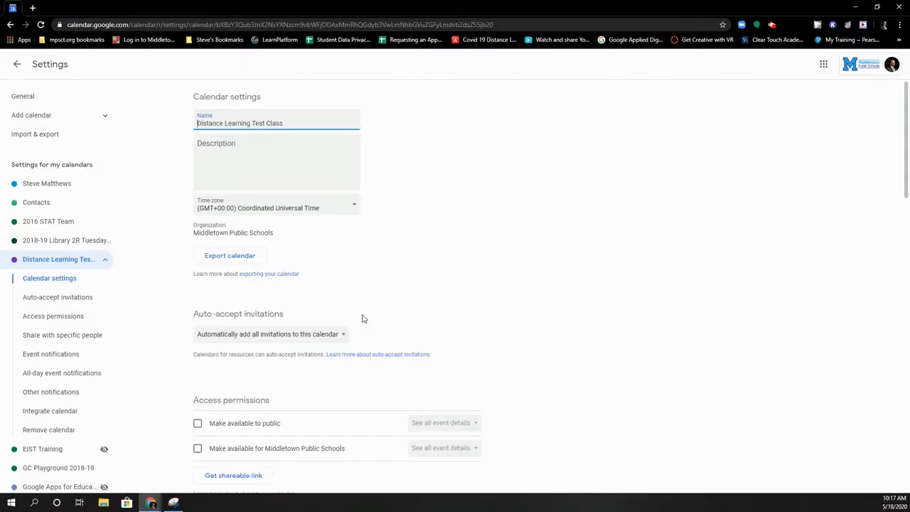
scroll(333, 306, "down", 1)
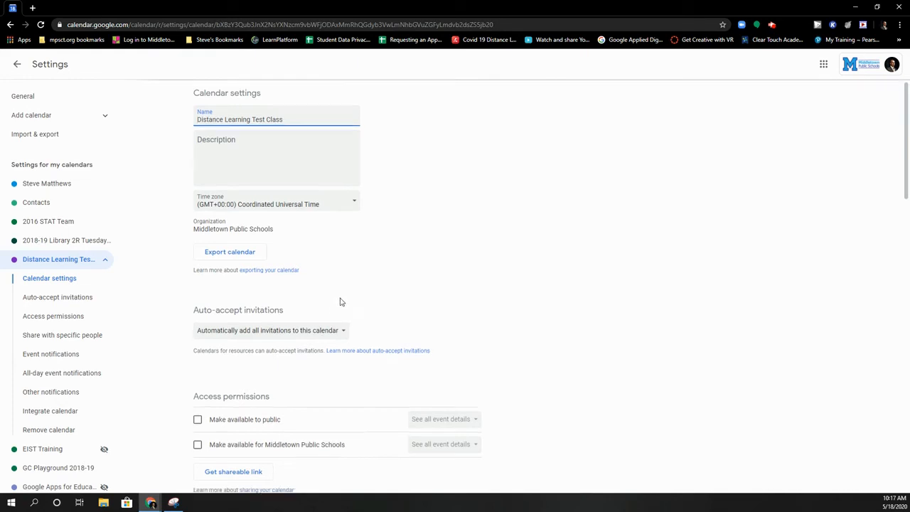
scroll(380, 297, "down", 3)
scroll(381, 296, "down", 2)
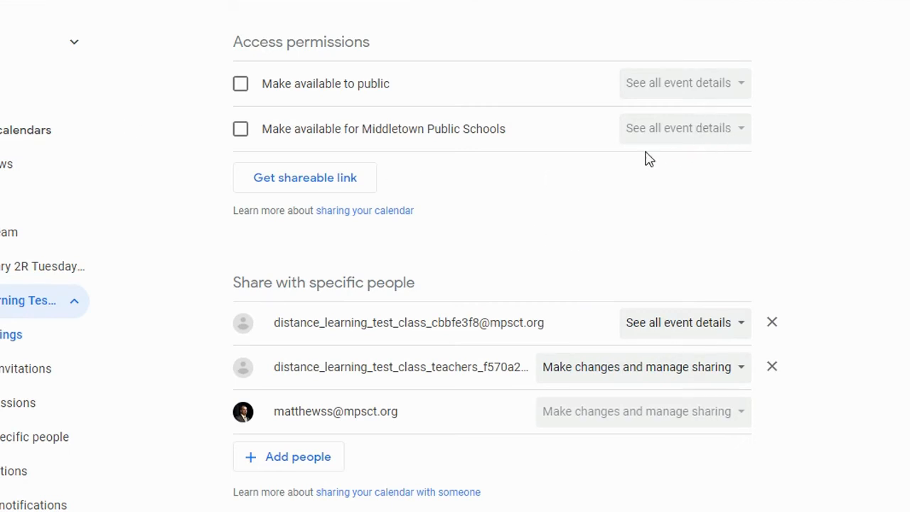
left_click(316, 191)
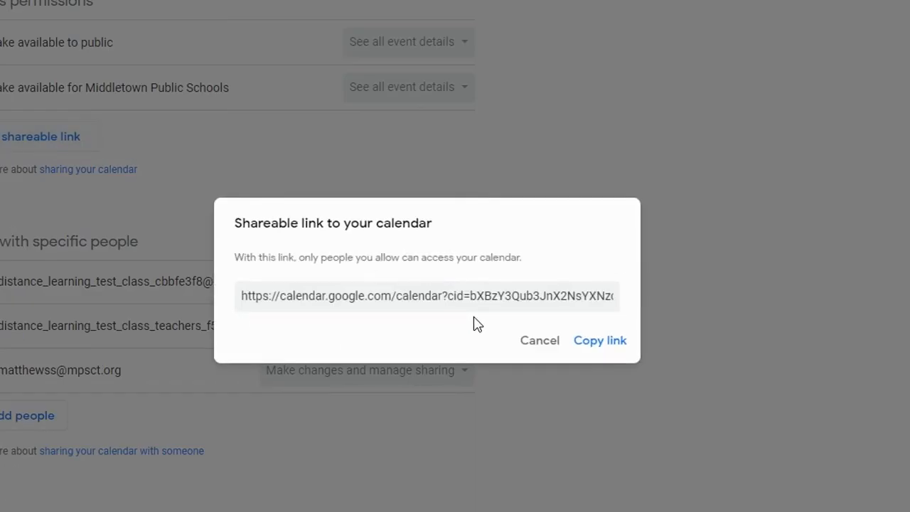
left_click(614, 344)
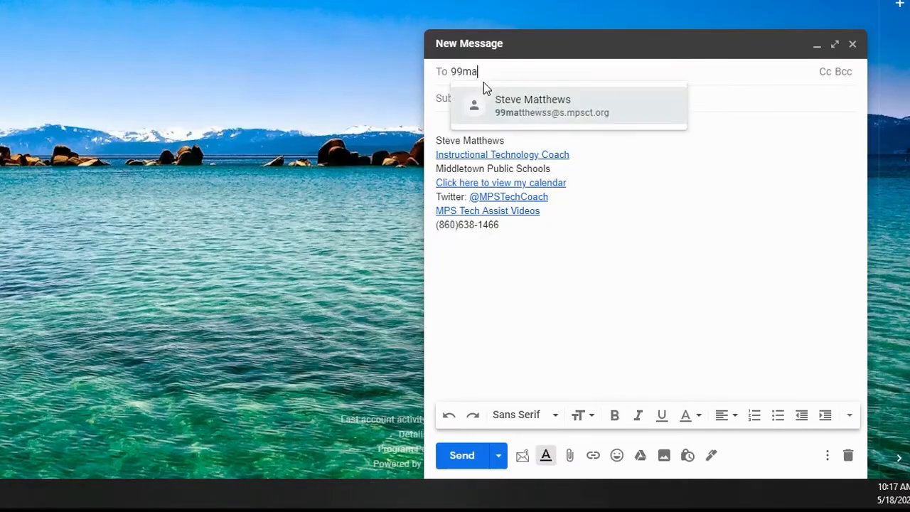
Step: Write an email titled 'my calendar' saying 'Check out my calendar!' with the pasted link
left_click(502, 106)
left_click(502, 99)
type("my calenar")
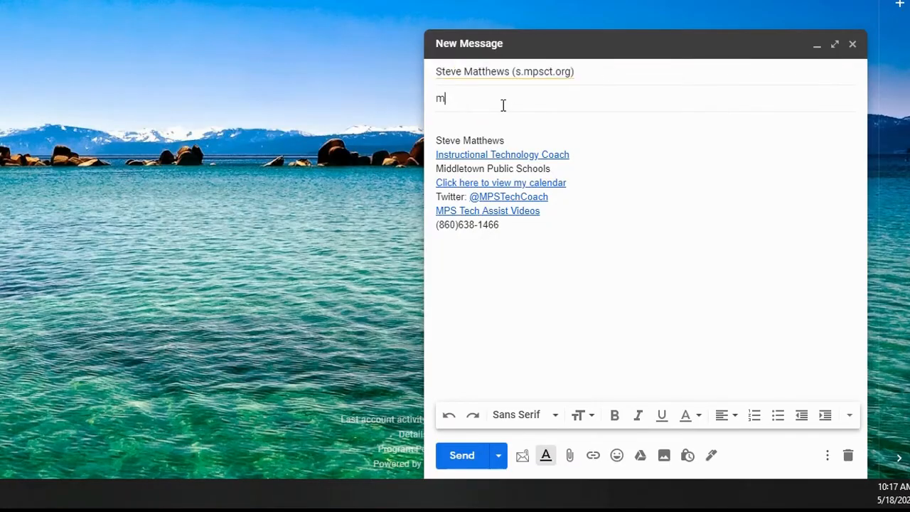
key("BackSpace")
key("BackSpace")
type("dar")
key("Tab")
type("Check out my calendar!")
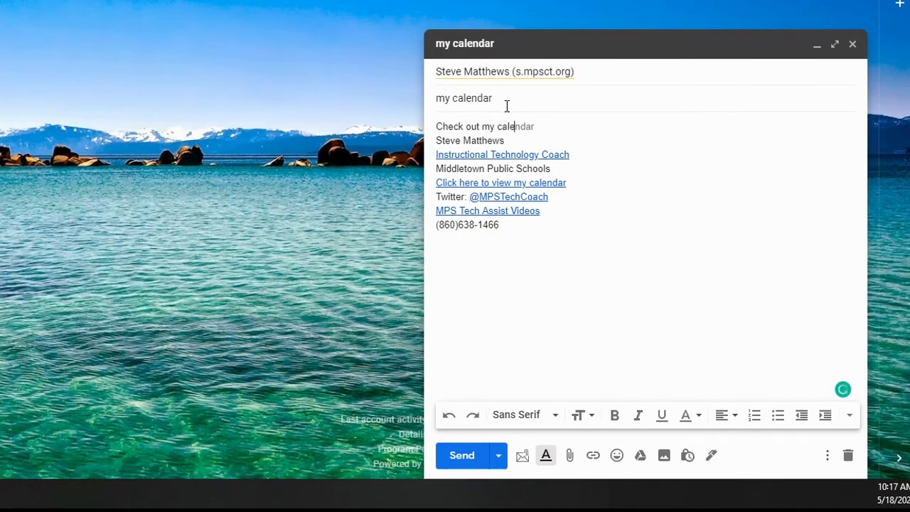
key("Return")
key("Return")
key("Return")
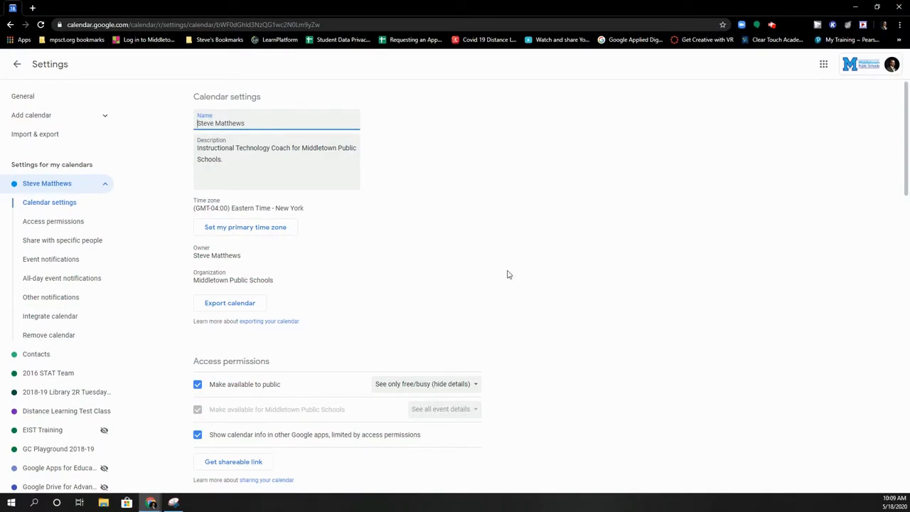
Step: Keep the calendar public at free/busy only, with Middletown access at See all event details
scroll(458, 267, "down", 3)
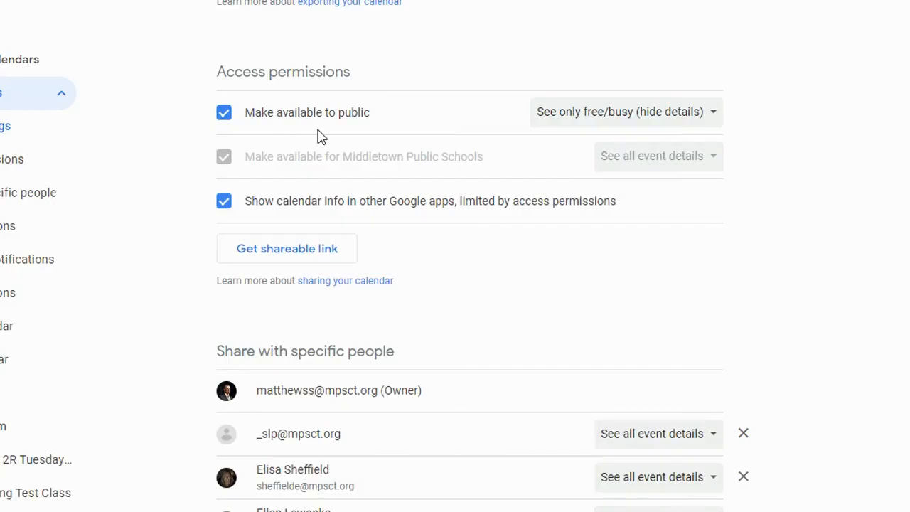
left_click(714, 114)
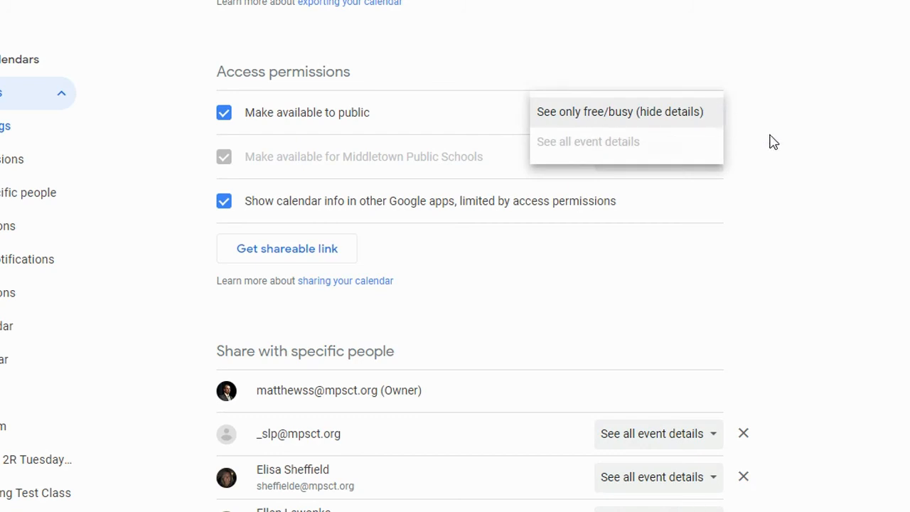
left_click(780, 208)
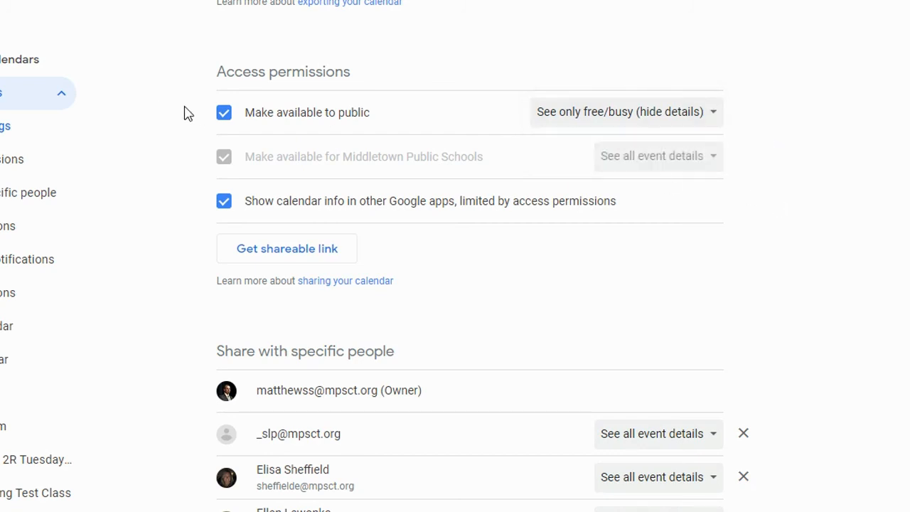
left_click(225, 114)
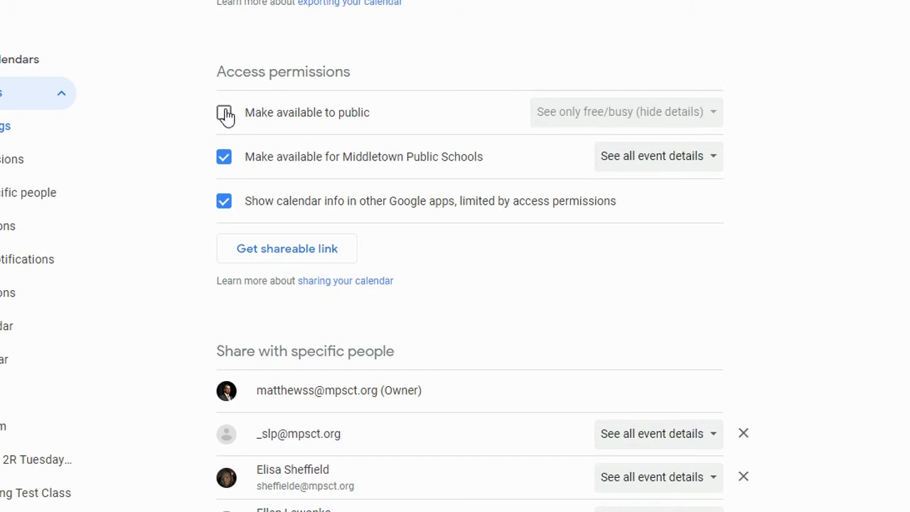
left_click(709, 169)
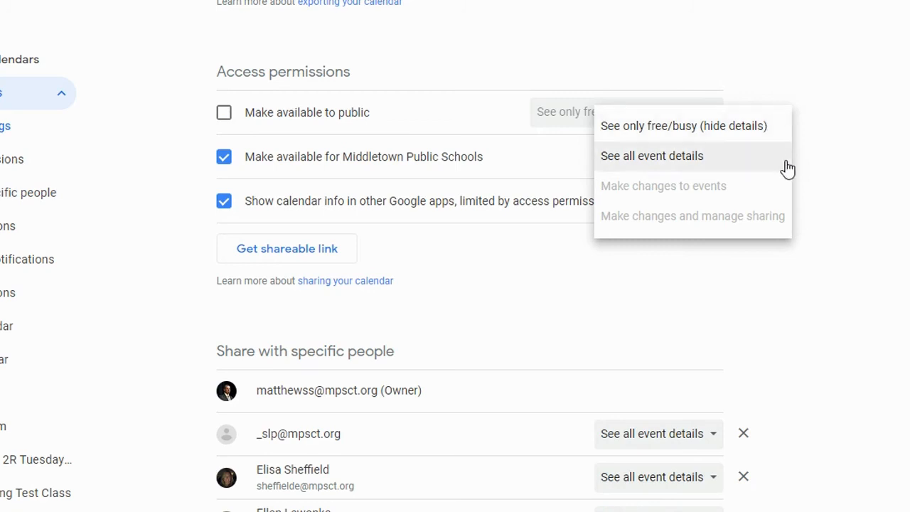
left_click(851, 177)
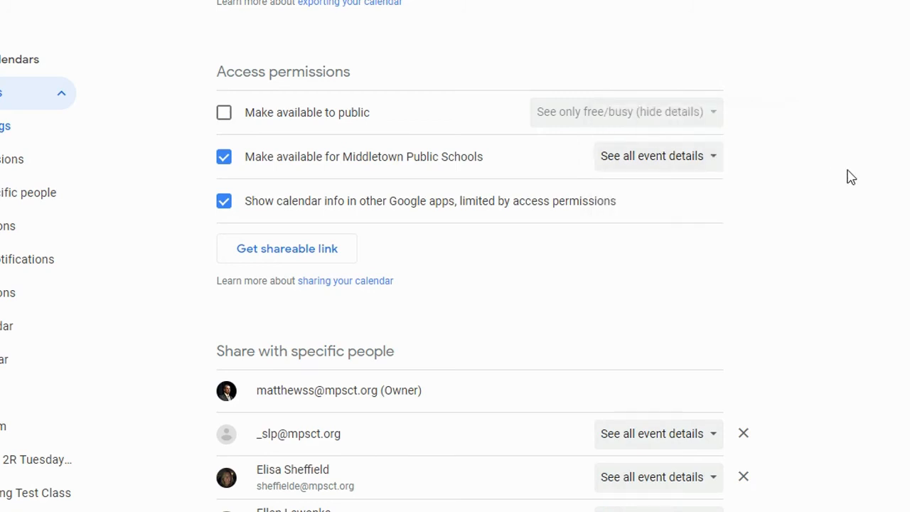
left_click(222, 114)
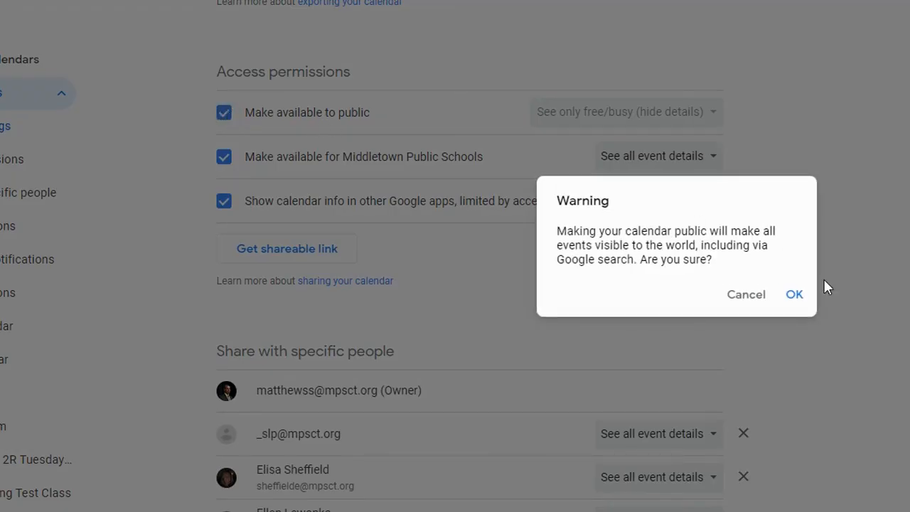
left_click(794, 298)
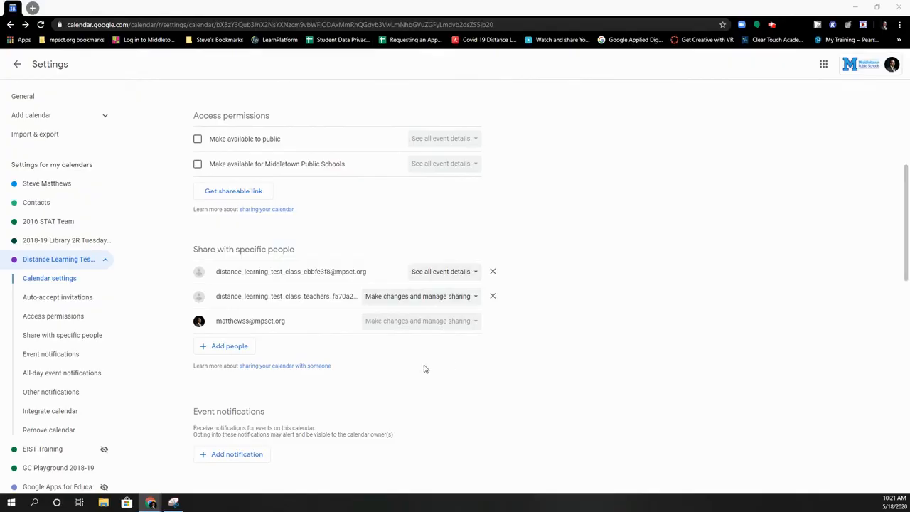
Step: Share the calendar with a chosen contact, granting See all event details, and send the invitation
left_click(237, 348)
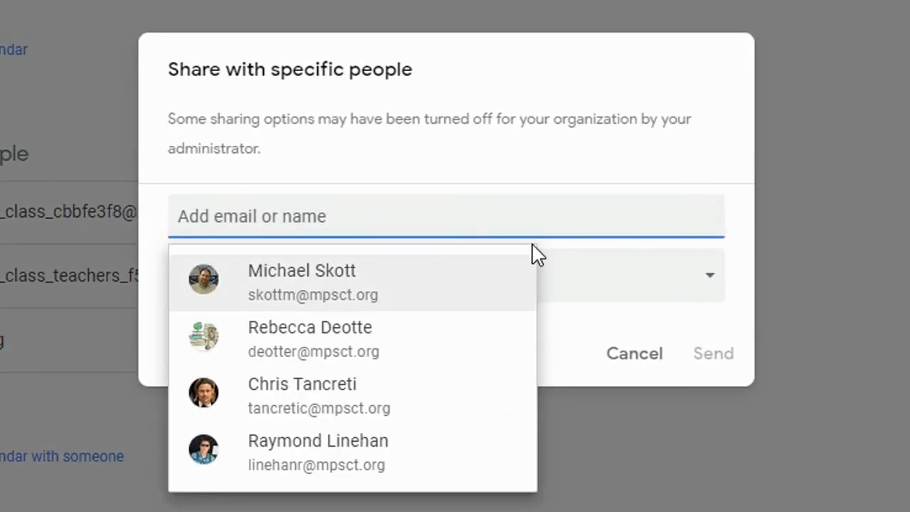
type("steve")
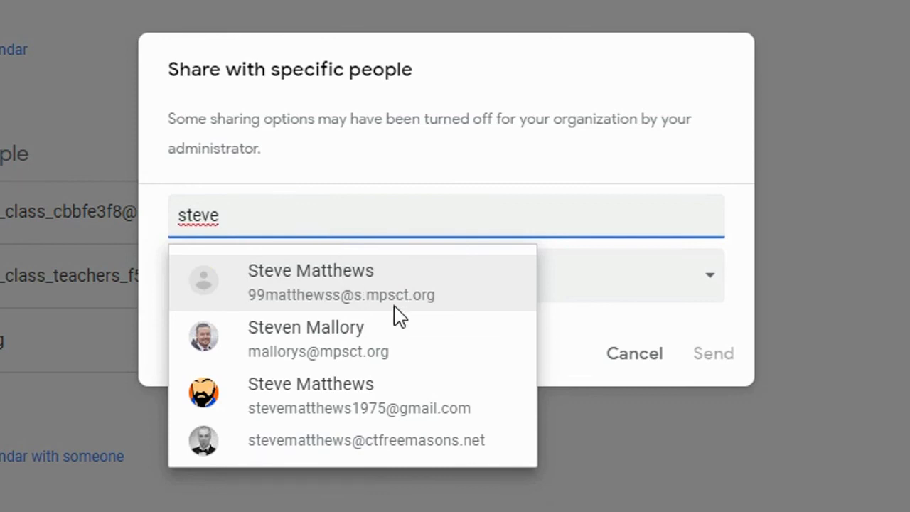
left_click(442, 397)
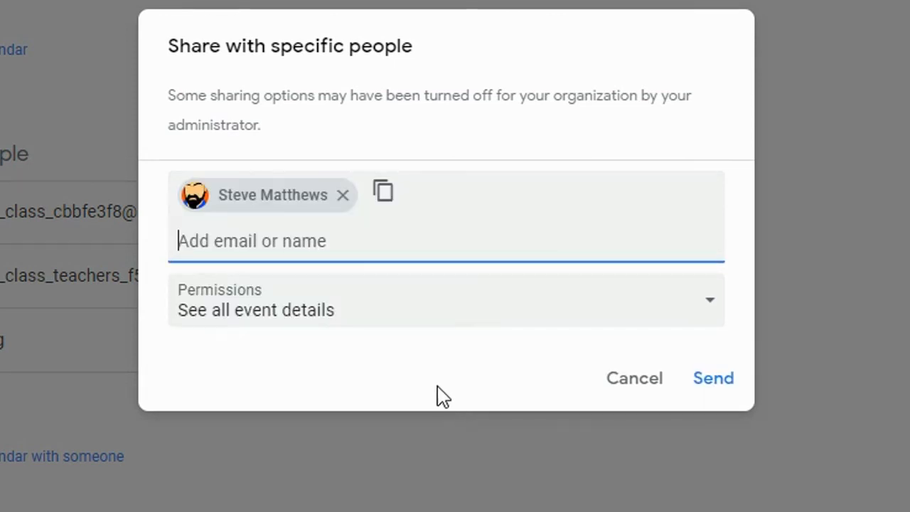
left_click(707, 311)
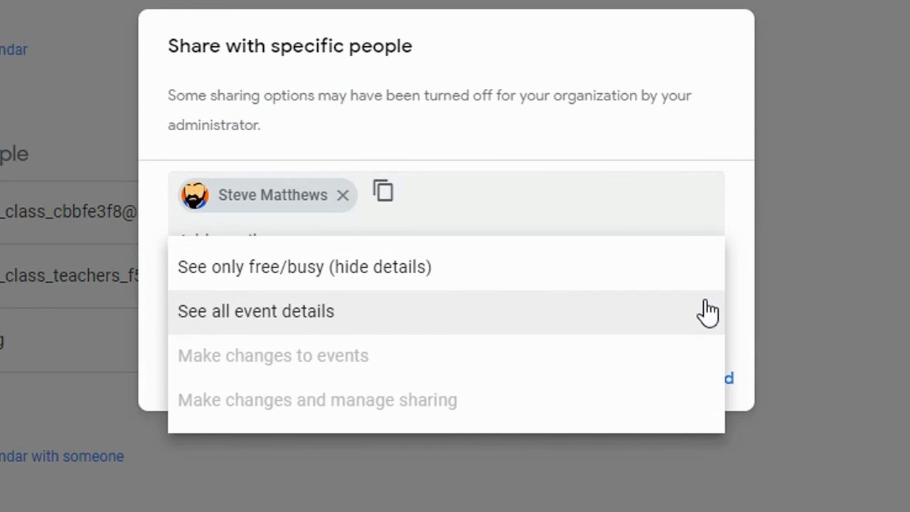
left_click(751, 313)
left_click(711, 387)
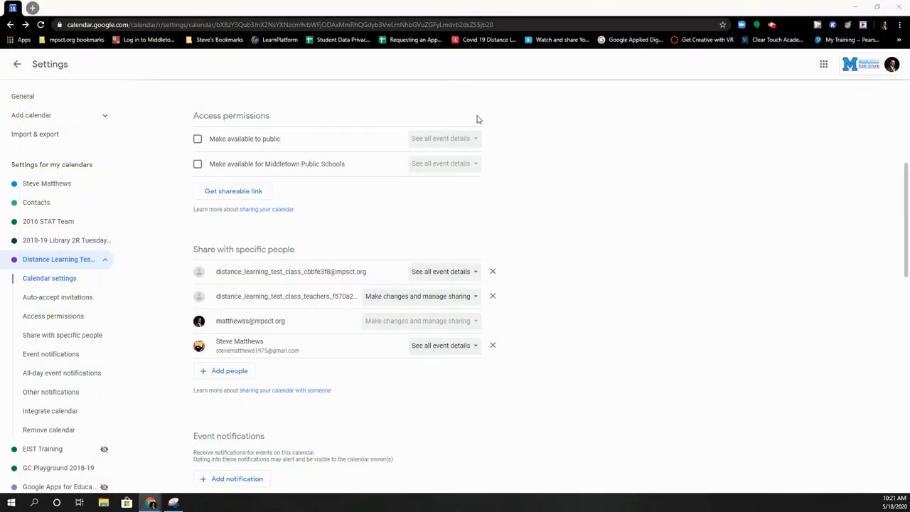
Step: Return to the May 2020 month view and collapse My calendars to show Other calendars
scroll(391, 273, "down", 3)
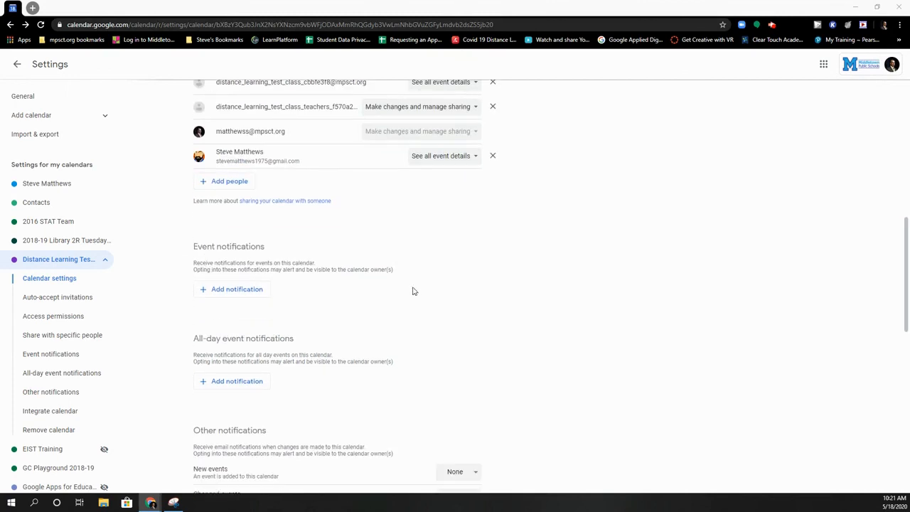
left_click(17, 64)
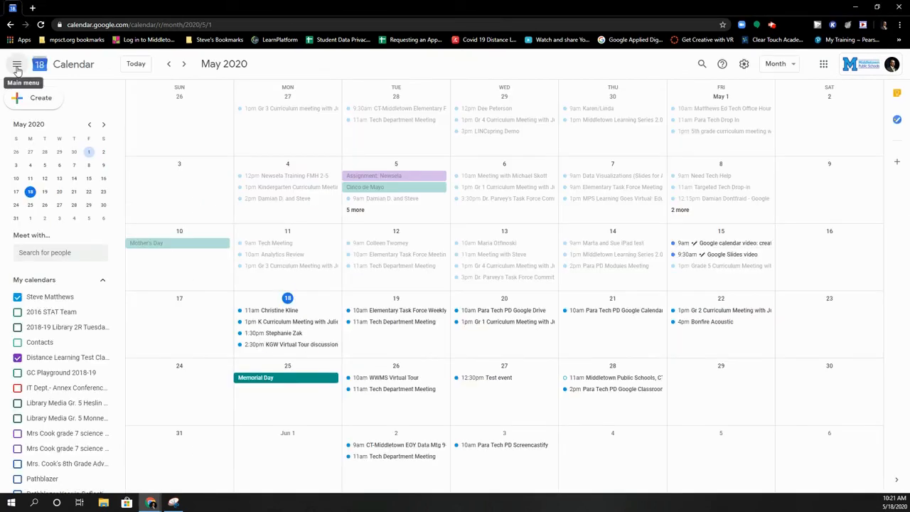
left_click(103, 279)
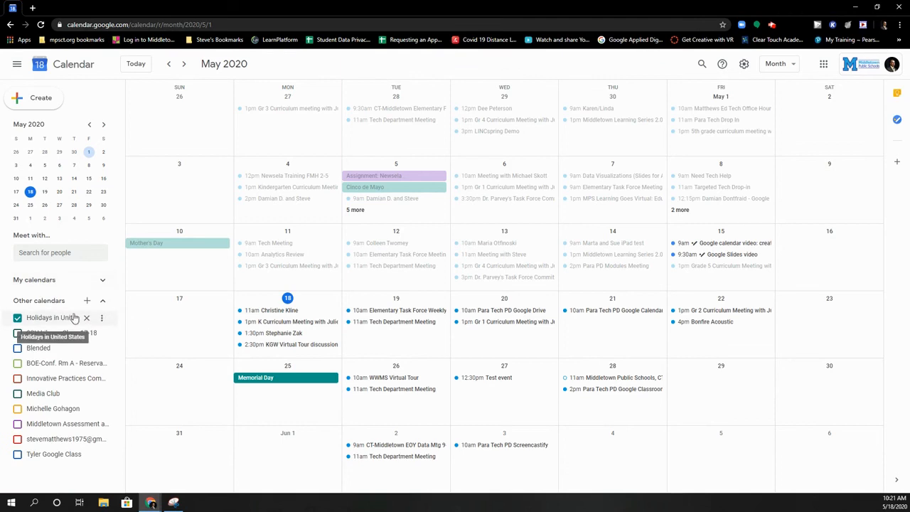